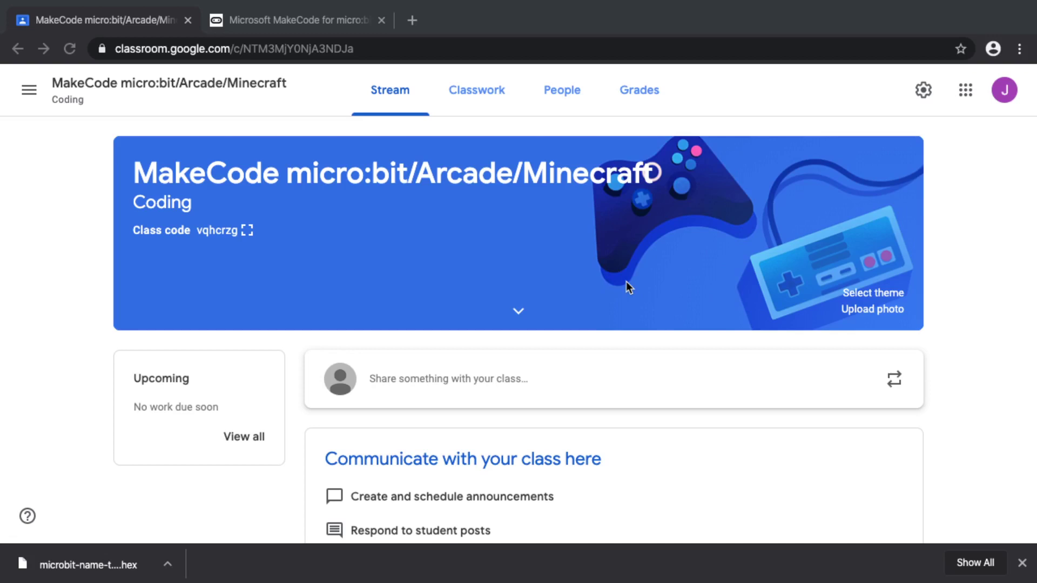
Step: Create a new classwork assignment titled "name tag"
click(490, 88)
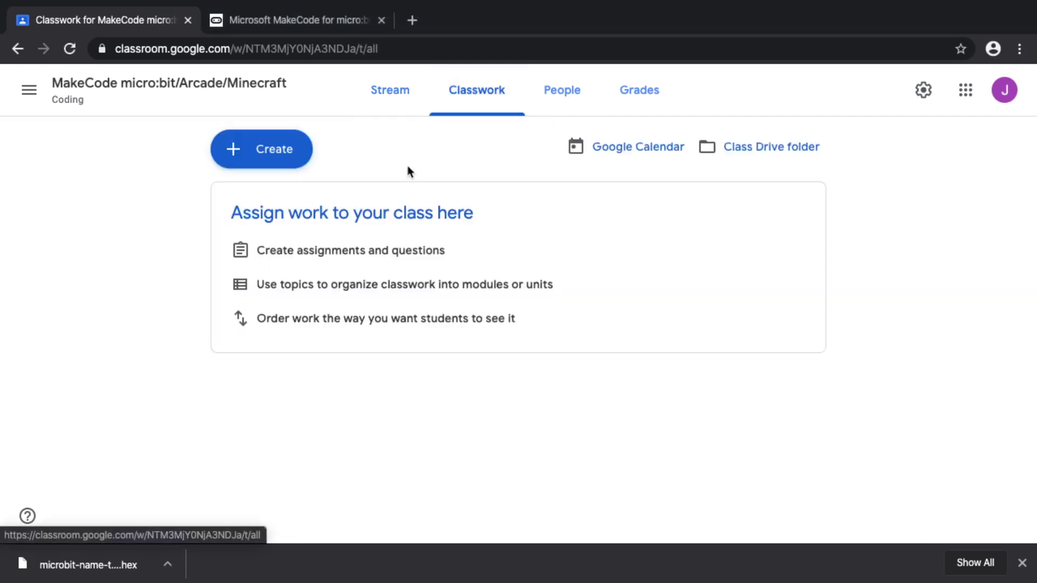
click(274, 161)
click(292, 207)
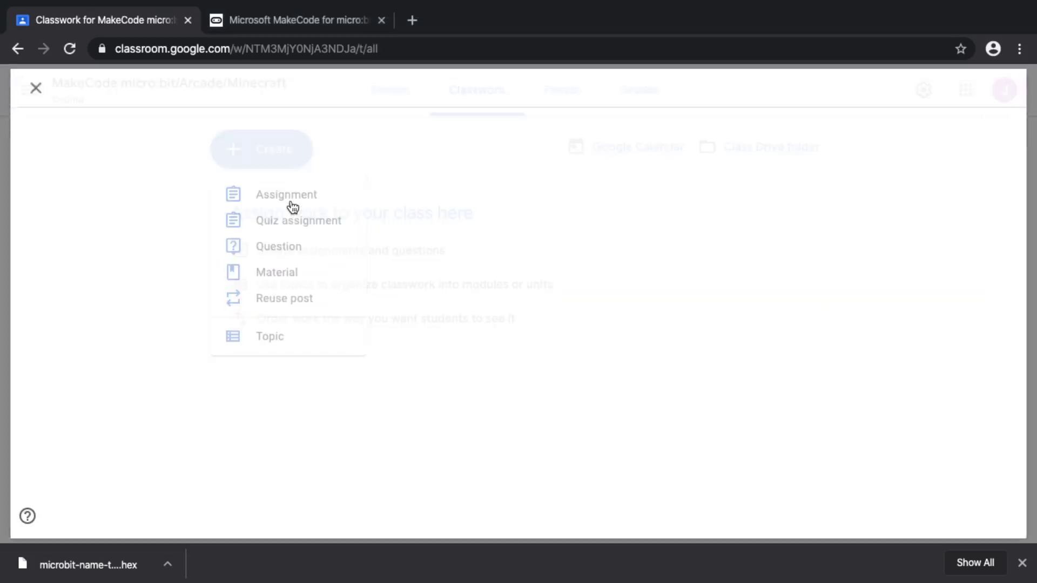
text(name tag)
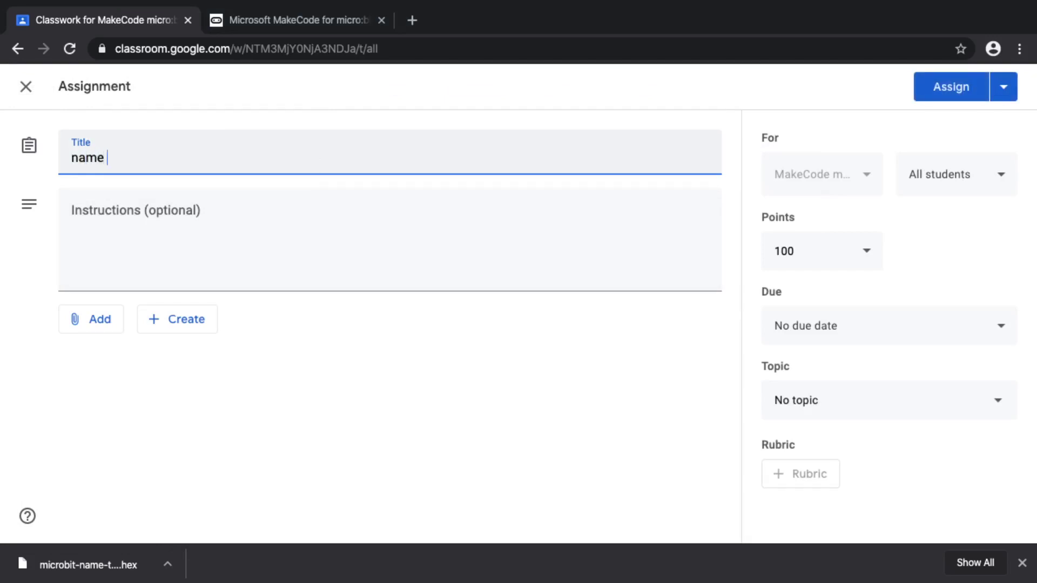
Step: Enter the assignment instructions "Scroll your name on the screen using your micro:bit."
click(261, 227)
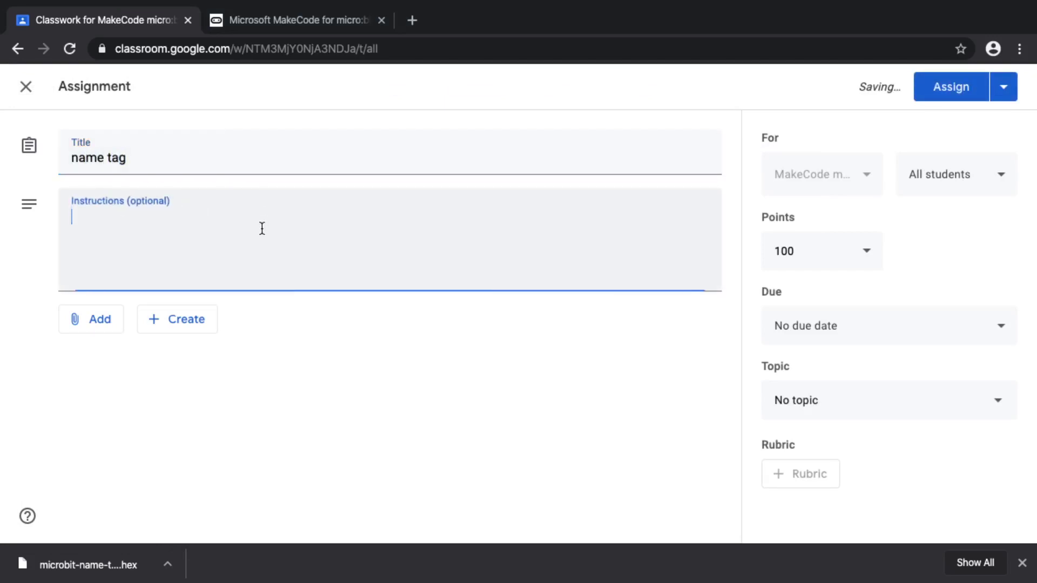
text(Scro)
text(llyo)
text(your nameon t)
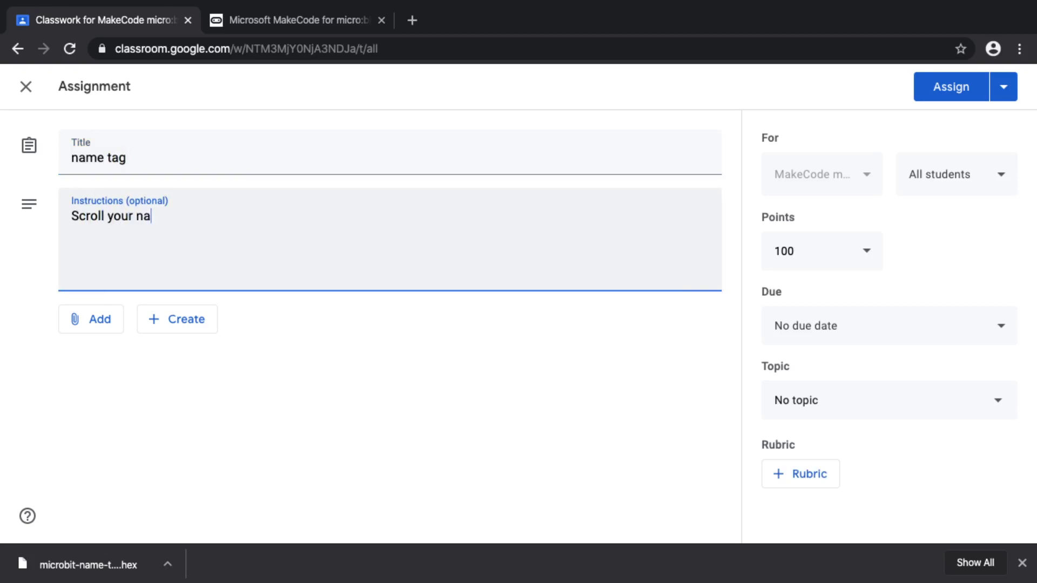
key(BackSpace)
key(BackSpace)
key(BackSpace)
text(on the screen using your micro:bit.)
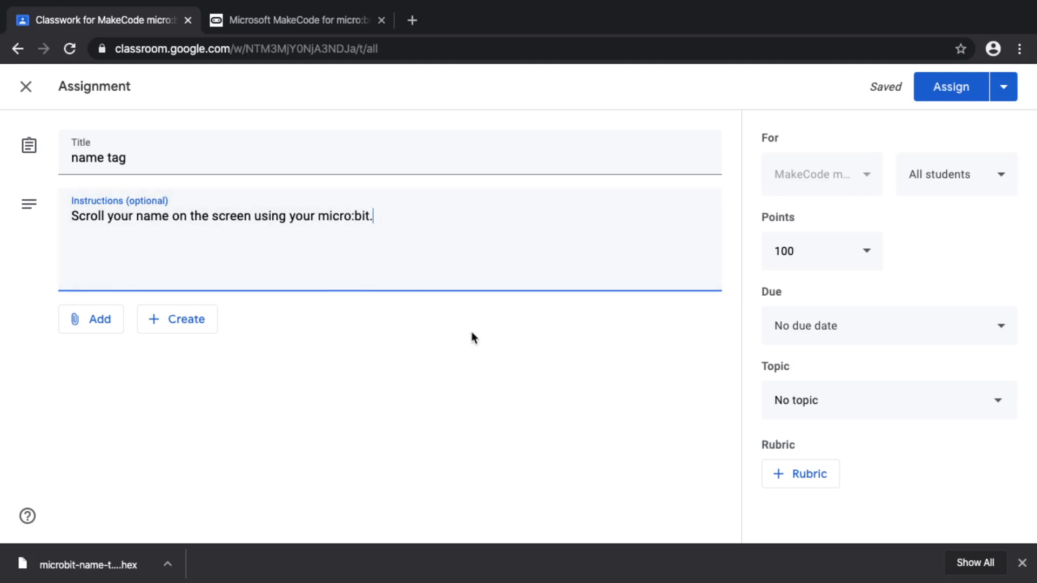
Step: Switch to MakeCode for micro:bit, start a new project and remove the default on start and forever blocks
click(289, 23)
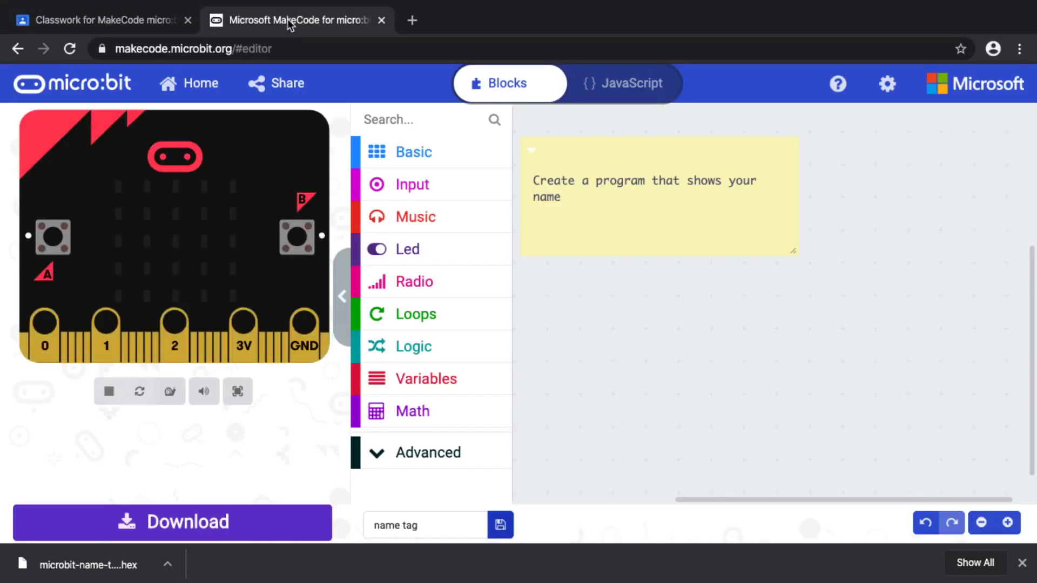
click(180, 84)
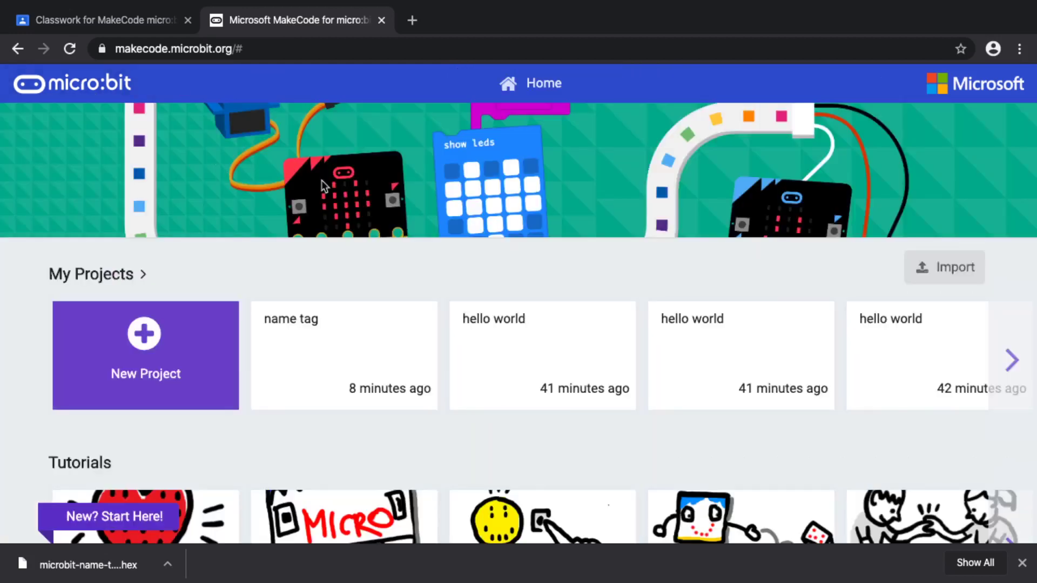
click(183, 358)
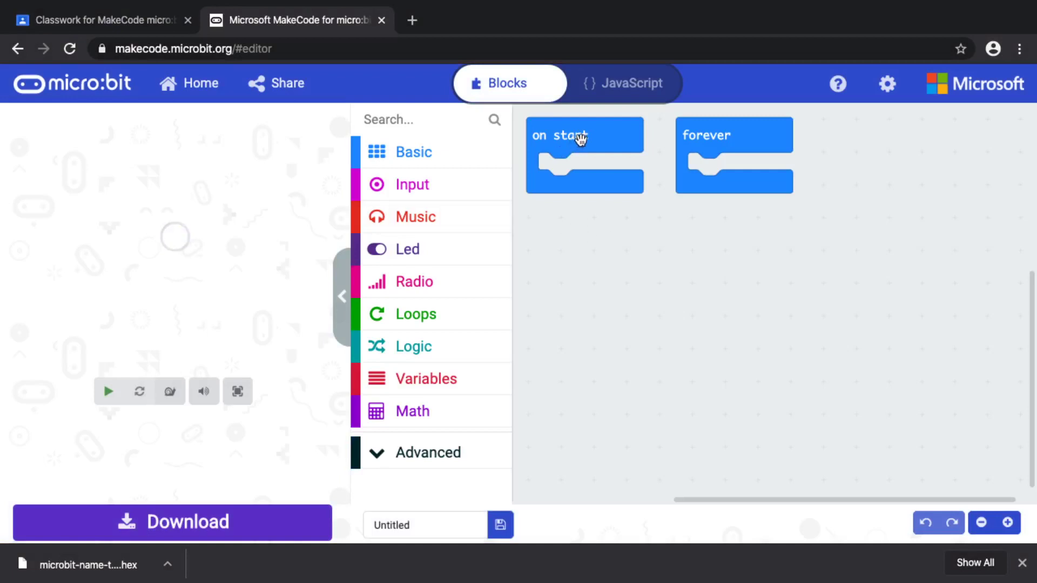
drag(581, 140, 440, 171)
drag(699, 137, 432, 172)
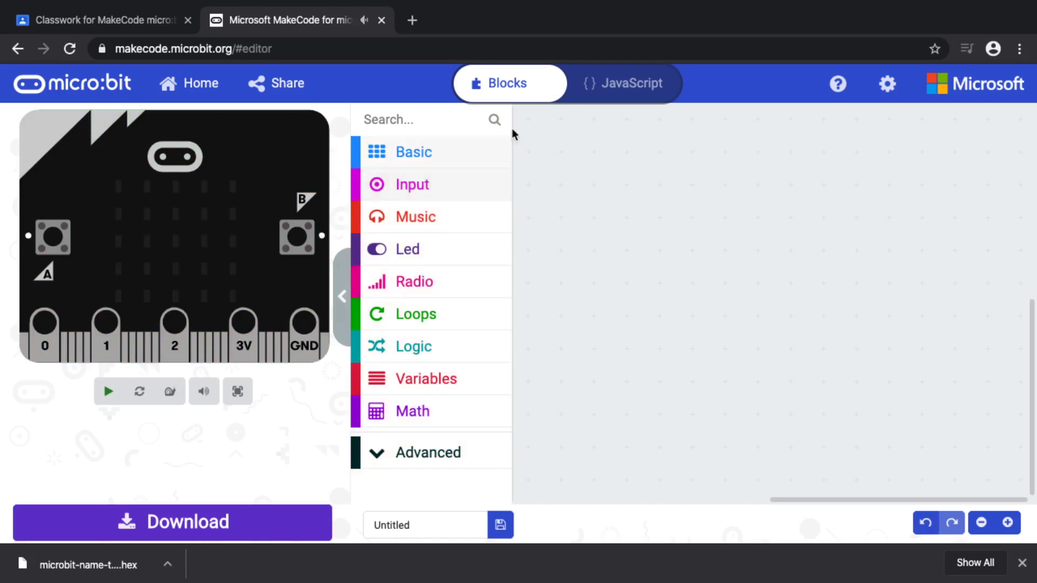
Step: Add a workspace comment reading "Assignment:" and "* scroll your name on the screen" on separate lines, and widen its box
right_click(565, 134)
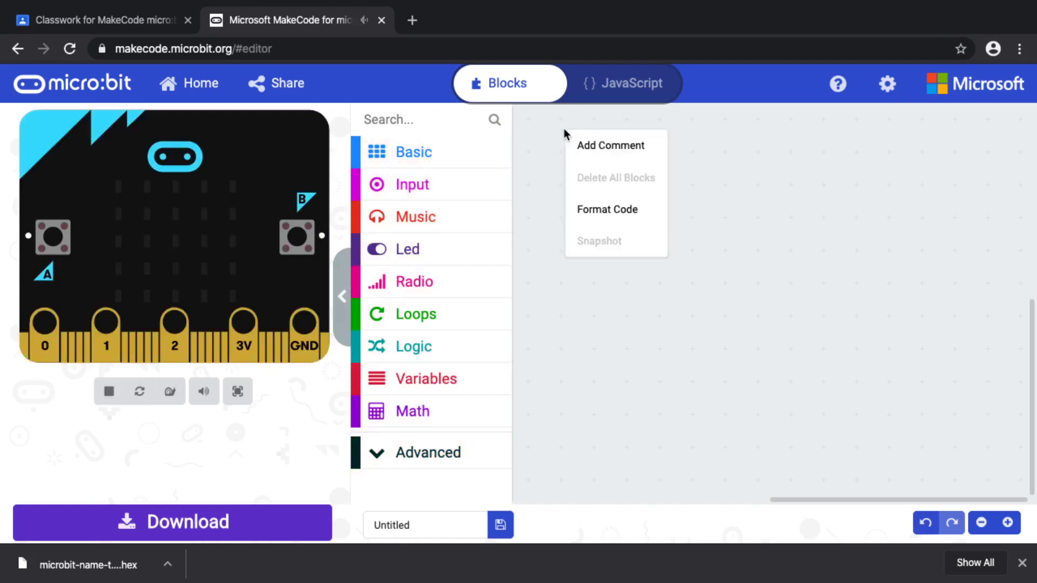
click(580, 145)
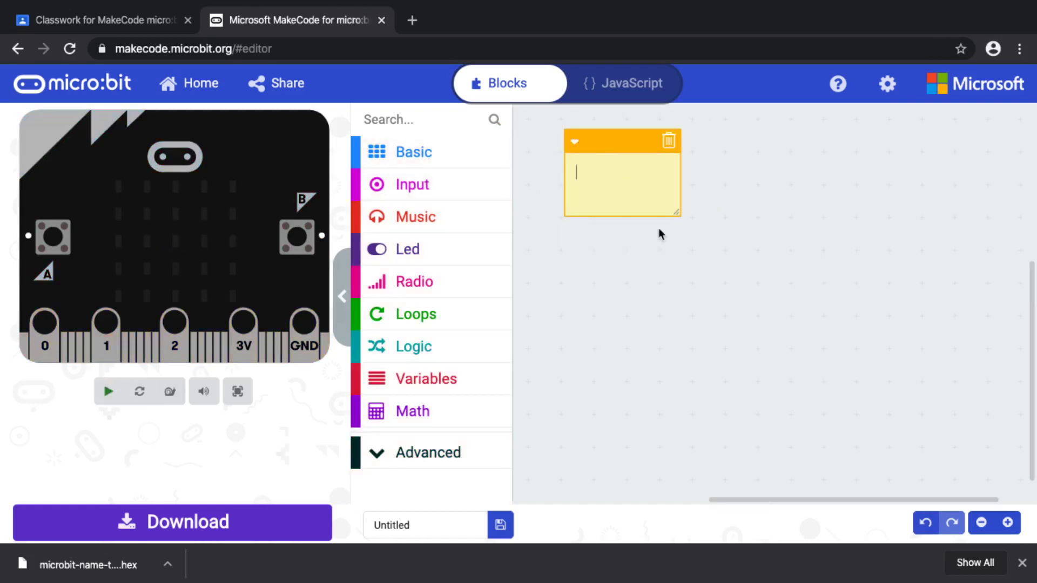
text(Assignment: )
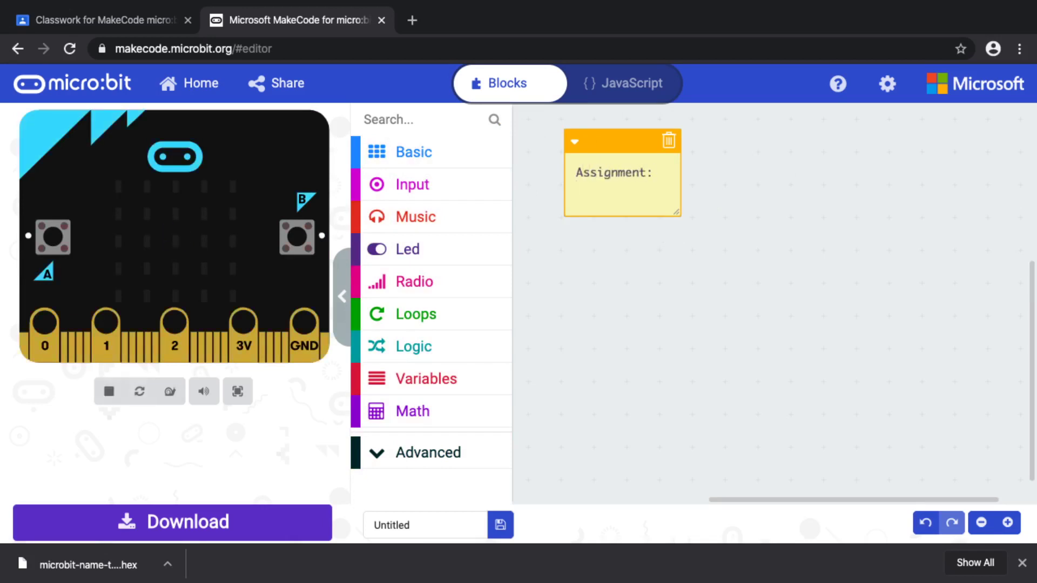
text(* scroll your name on ht)
key(BackSpace)
text(the screen)
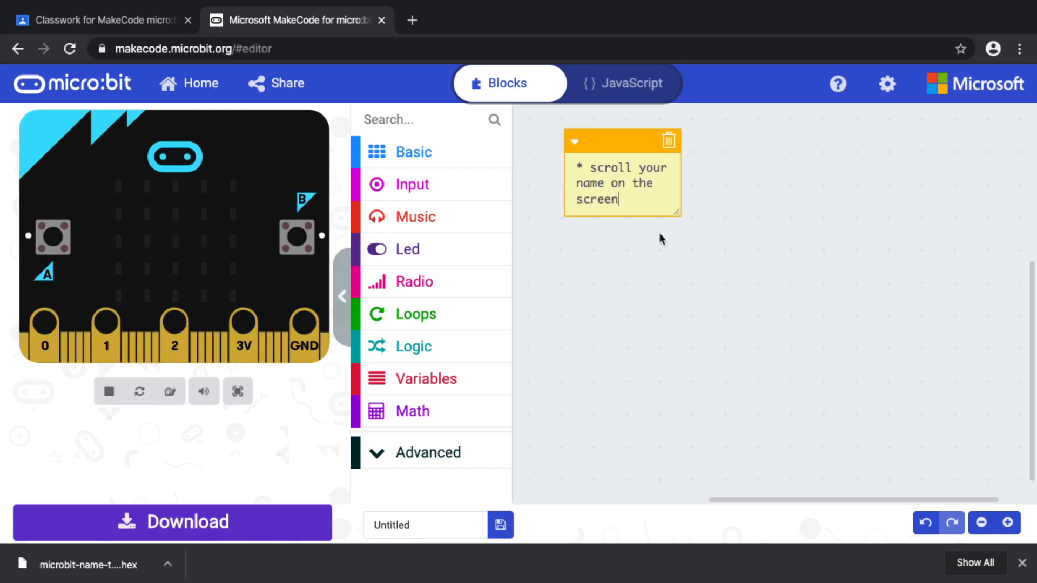
drag(677, 213, 955, 229)
click(808, 188)
key(Return)
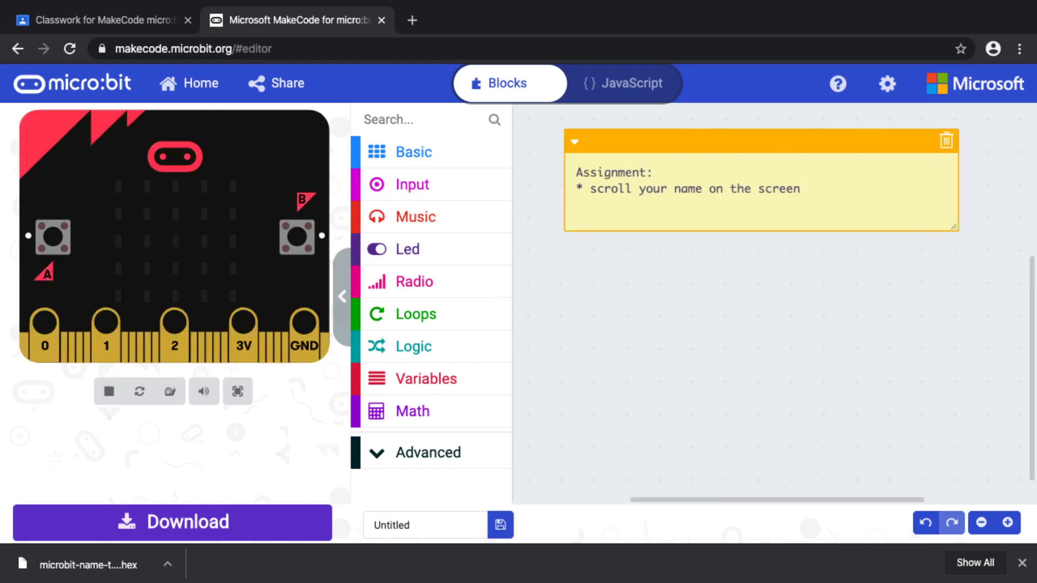
Step: Add the comment lines "* attach the .hex file to the assignment" and "or attached the shared url"
text(* return)
key(BackSpace)
key(BackSpace)
text(attach the .he)
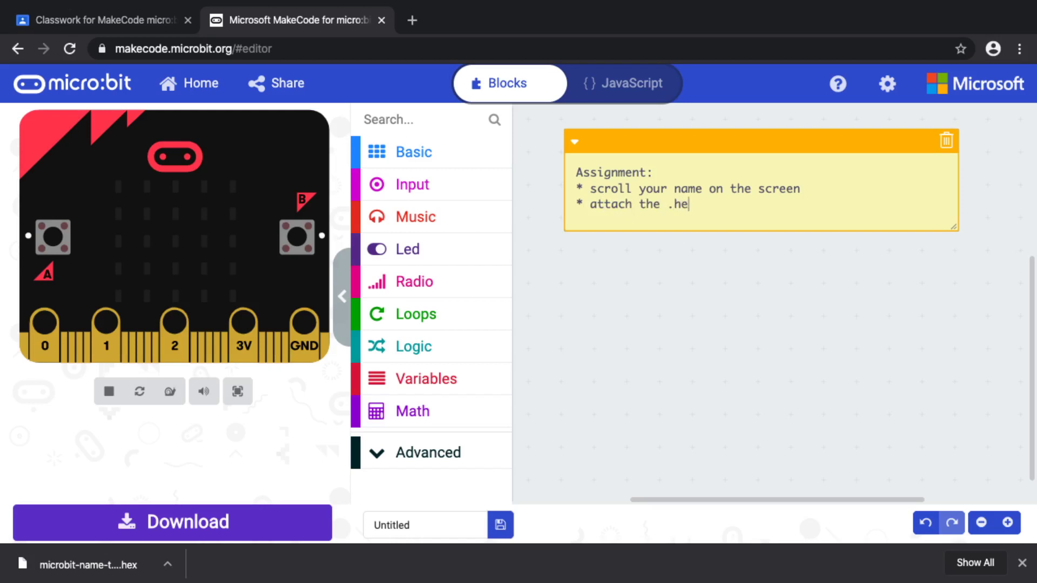
text(x file to the ass)
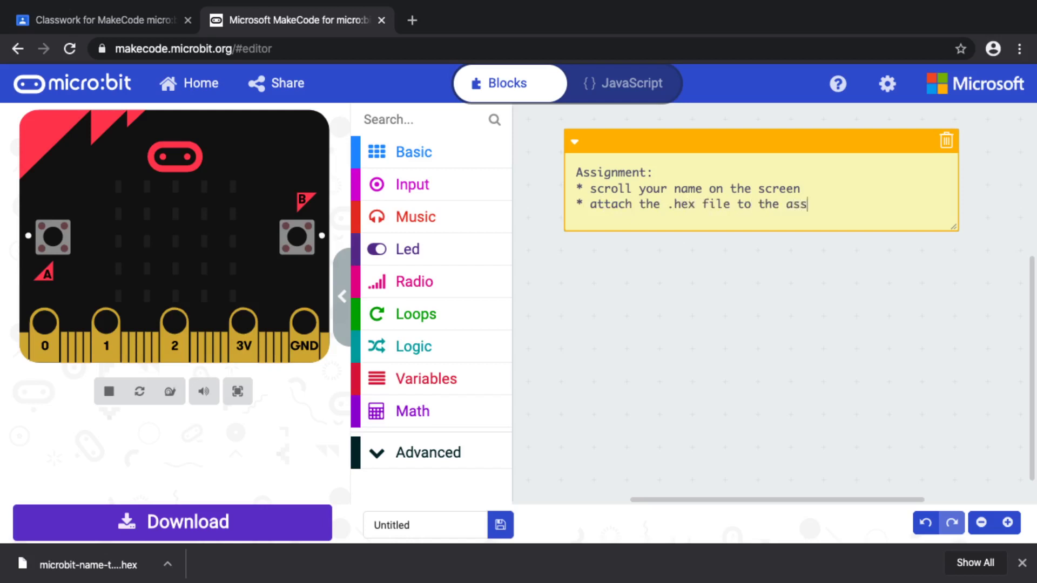
text(ign emn)
key(BackSpace)
key(BackSpace)
key(BackSpace)
key(BackSpace)
text(ment)
key(Return)
text(or attached )
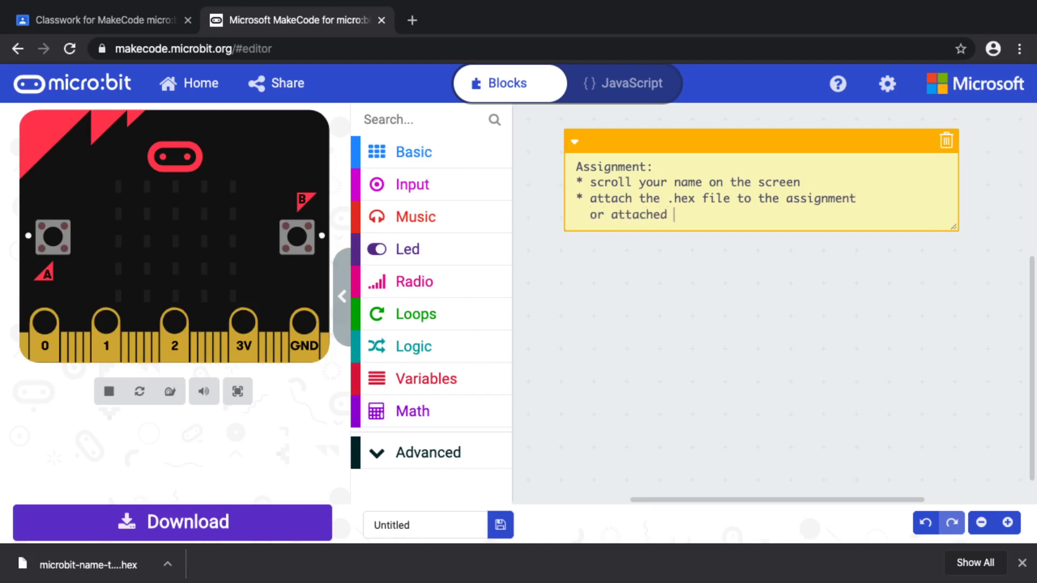
text(the shared url)
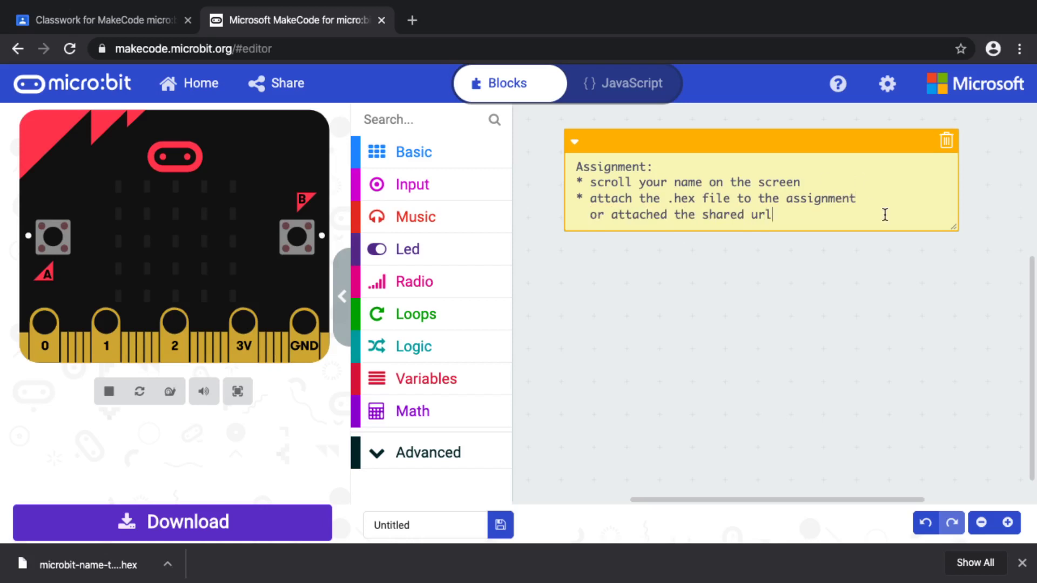
click(835, 295)
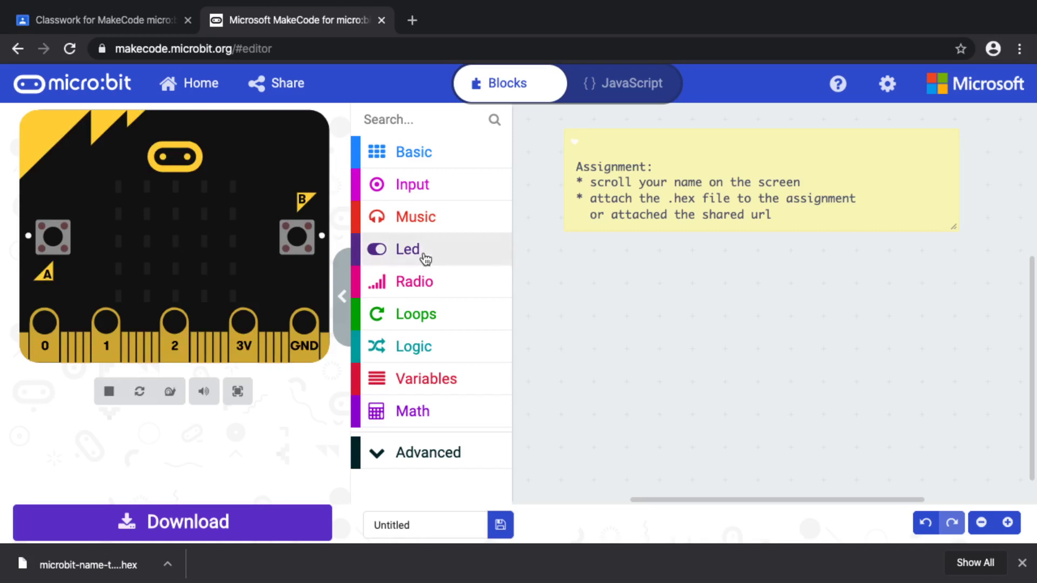
Step: Name the project "name tag assigment"
click(444, 161)
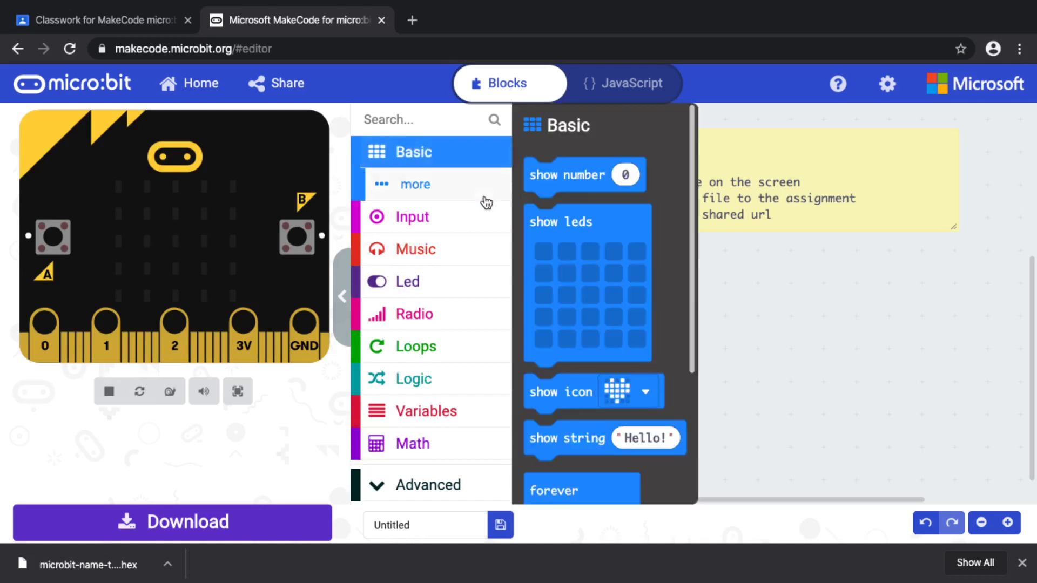
click(798, 345)
click(413, 527)
click(285, 534)
text(name )
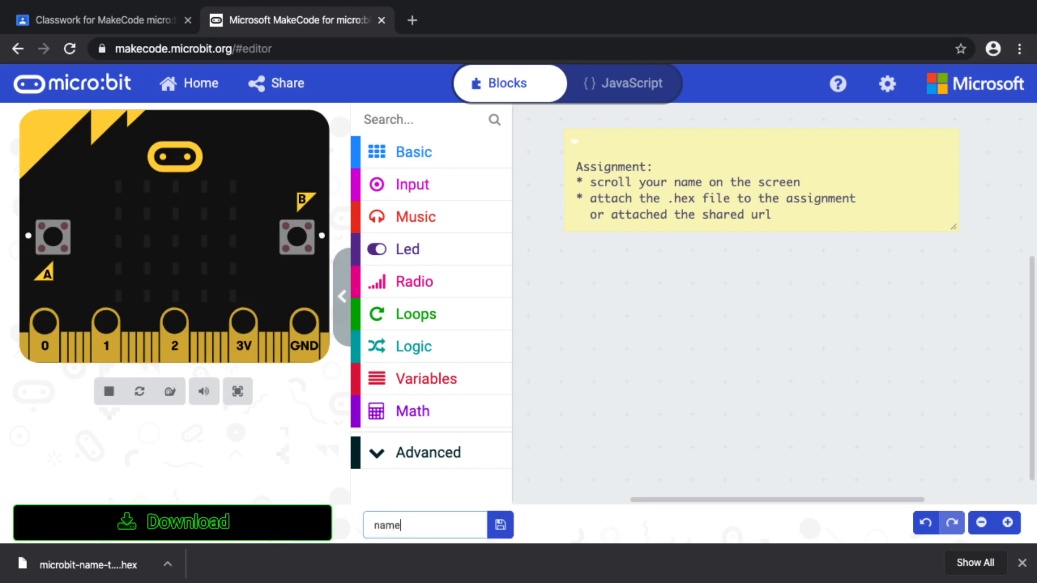
text(tag)
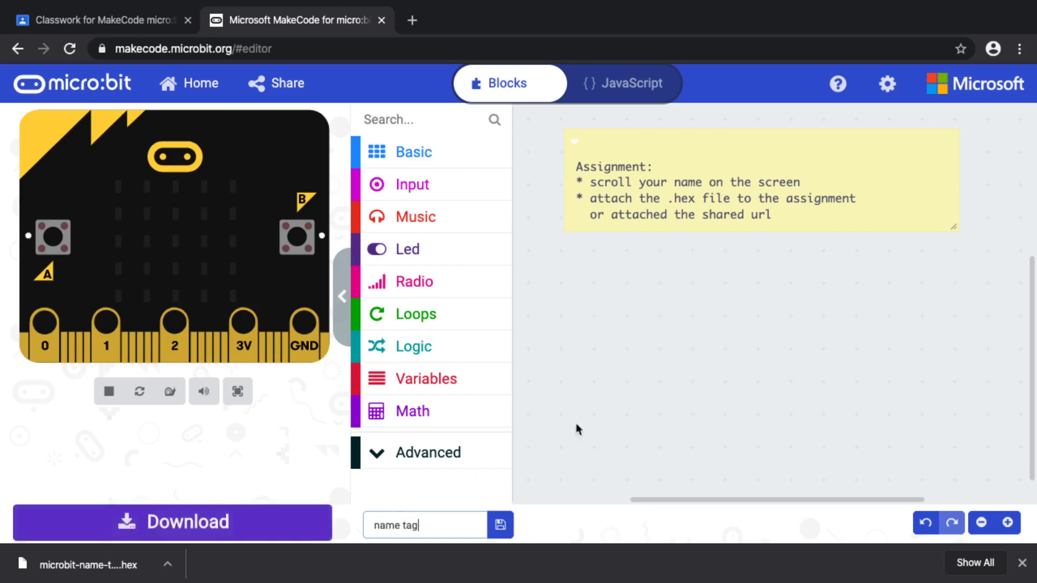
click(455, 521)
text(assigment)
click(614, 423)
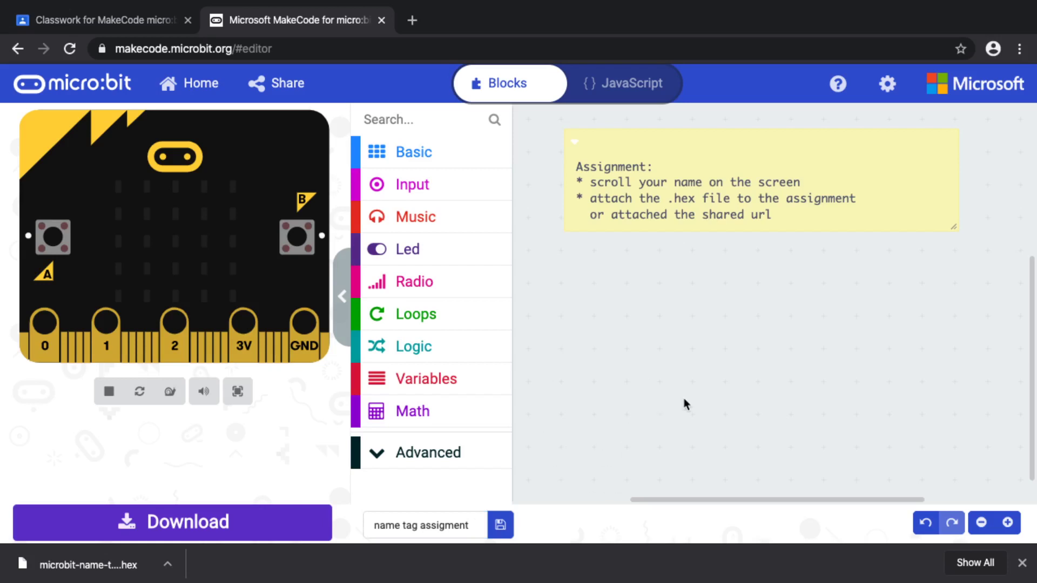
Step: Publish the project for sharing under the name "name tag assigment" and copy its share link
click(287, 85)
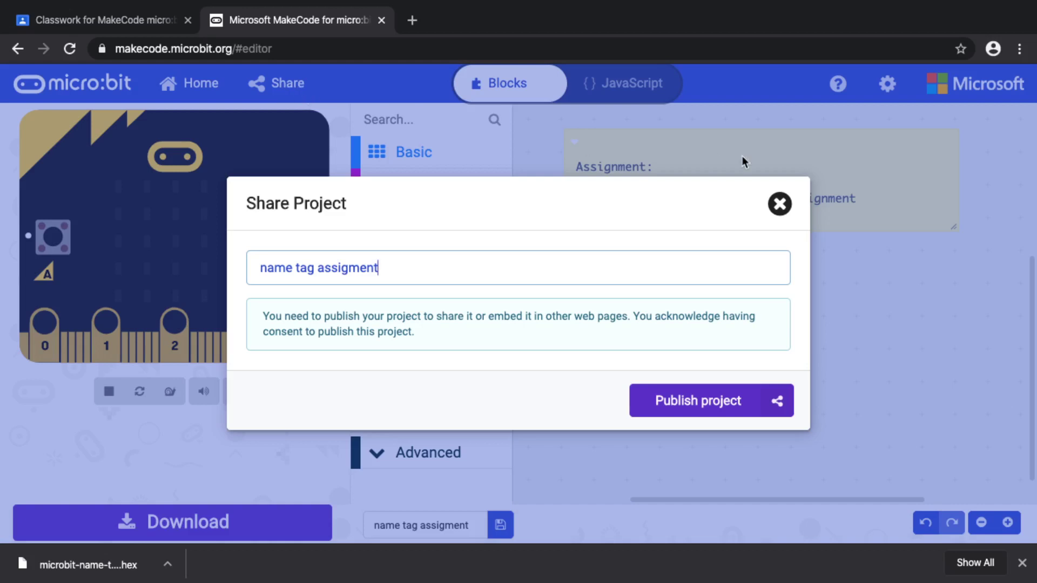
click(780, 203)
click(264, 95)
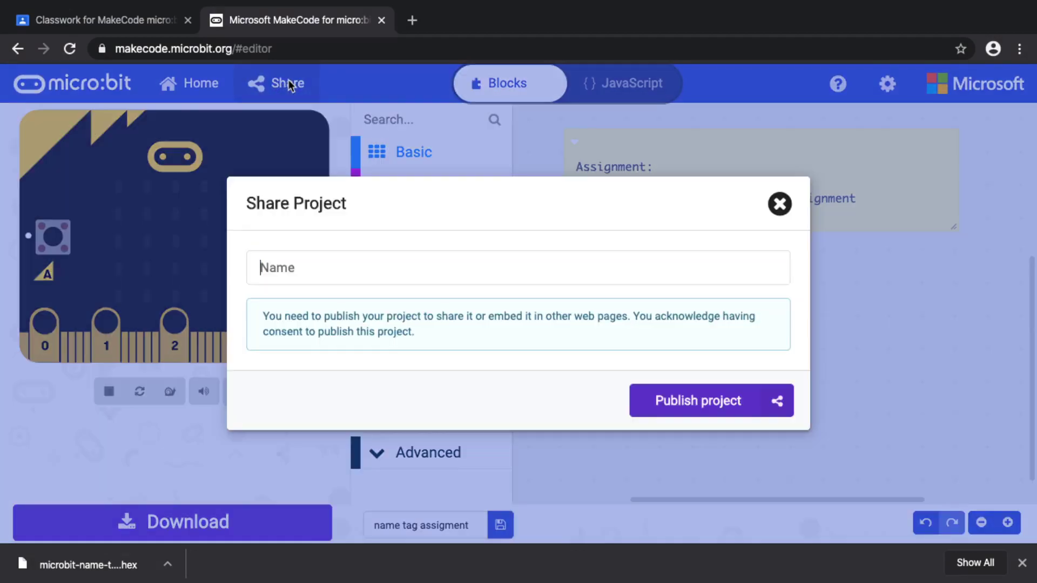
text(name tag assigment)
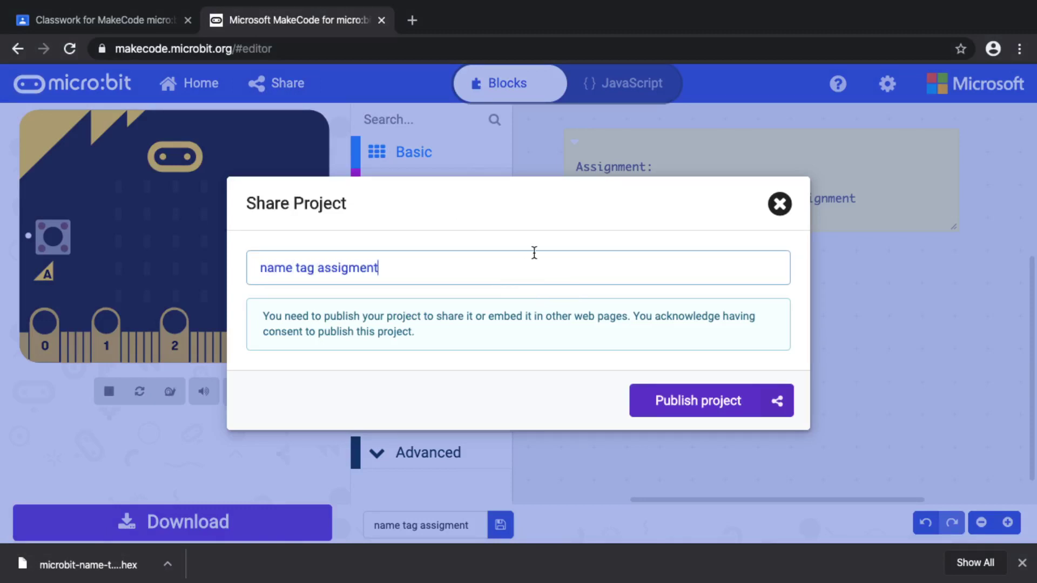
click(690, 398)
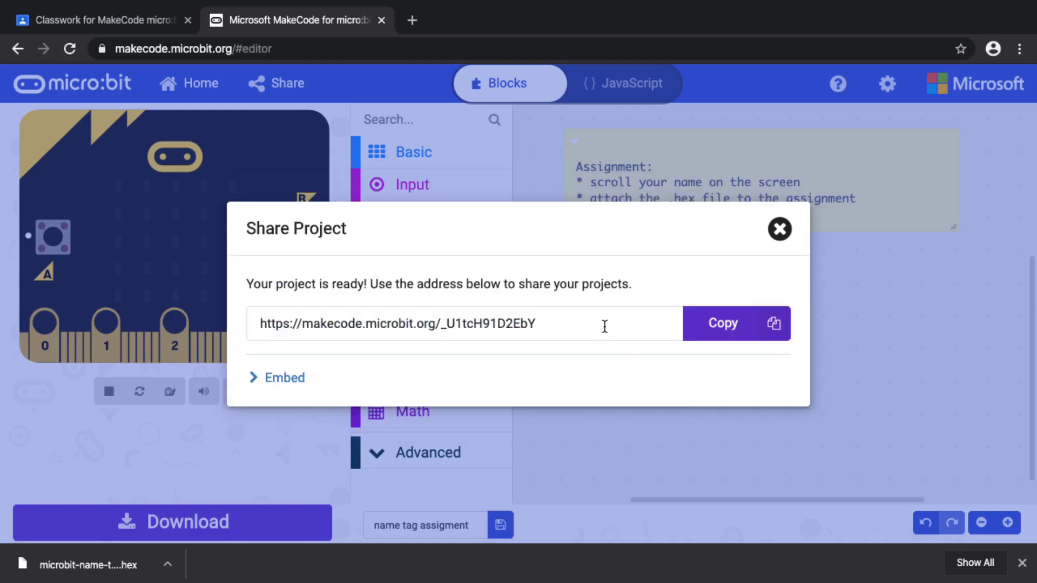
click(723, 324)
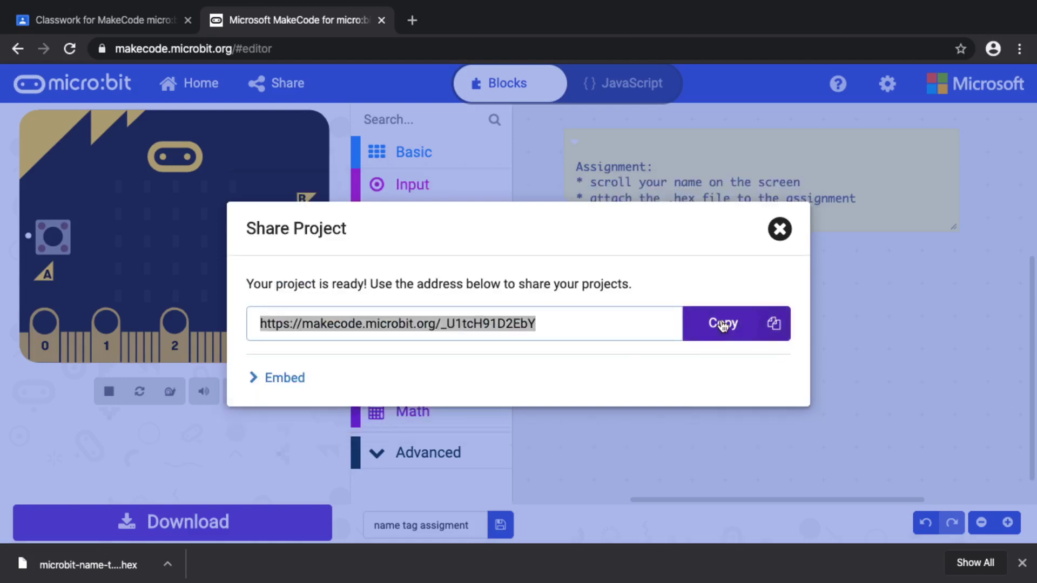
Step: Switch to Google Classroom and attach the copied MakeCode project link to the name tag assignment
click(157, 21)
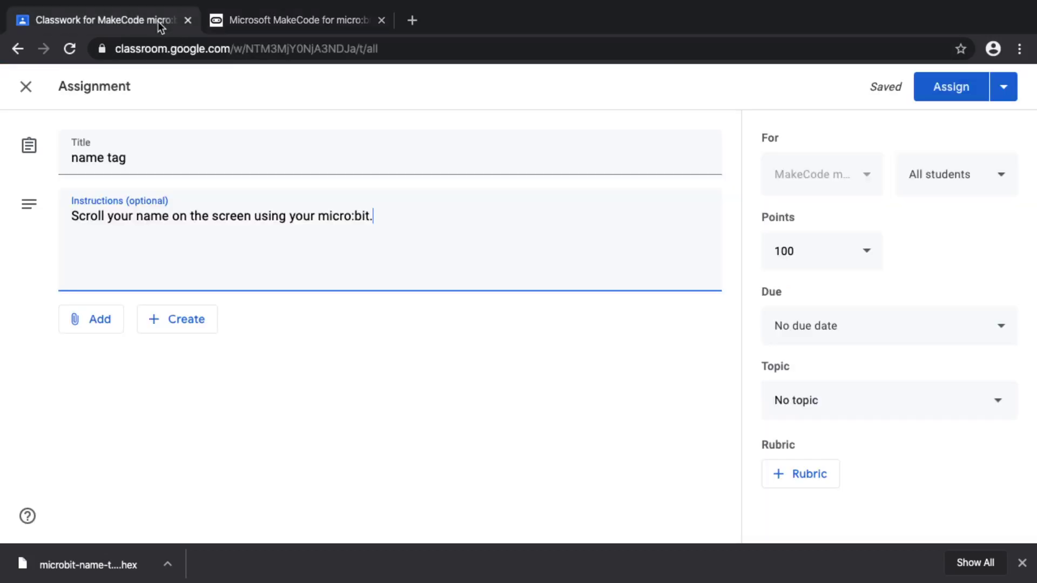
click(105, 323)
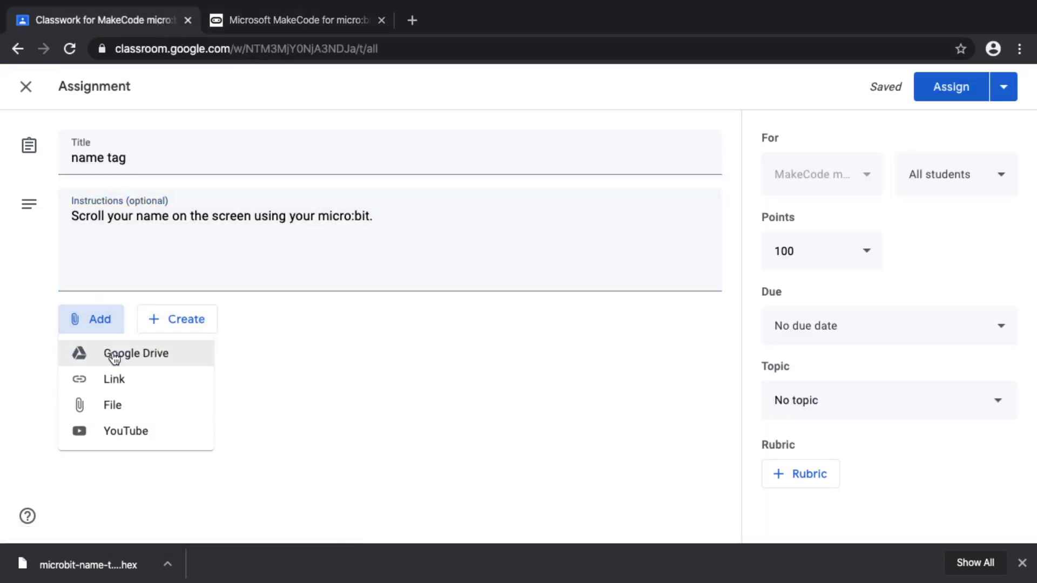
click(126, 378)
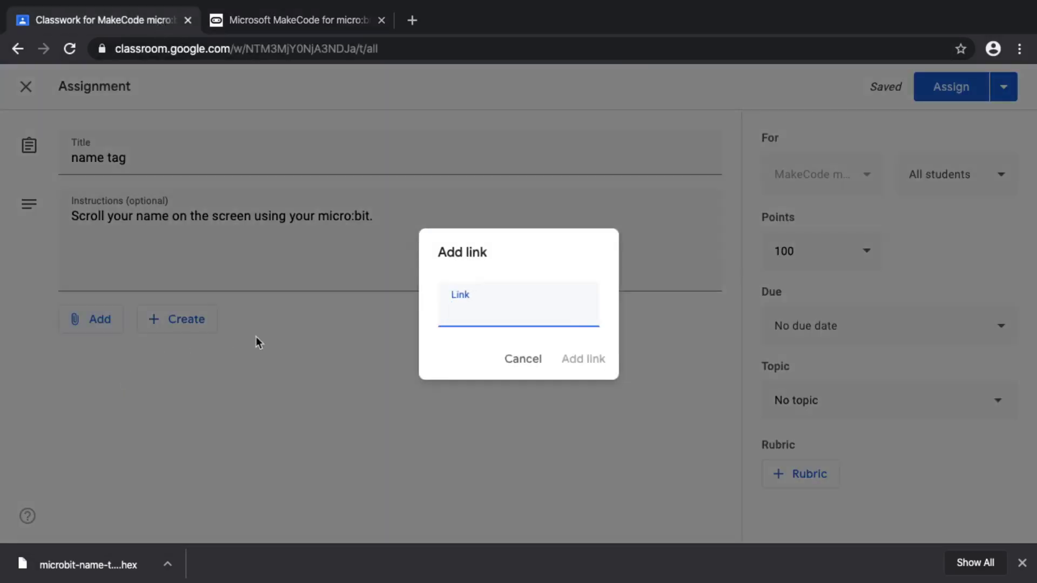
key(super+v)
click(600, 365)
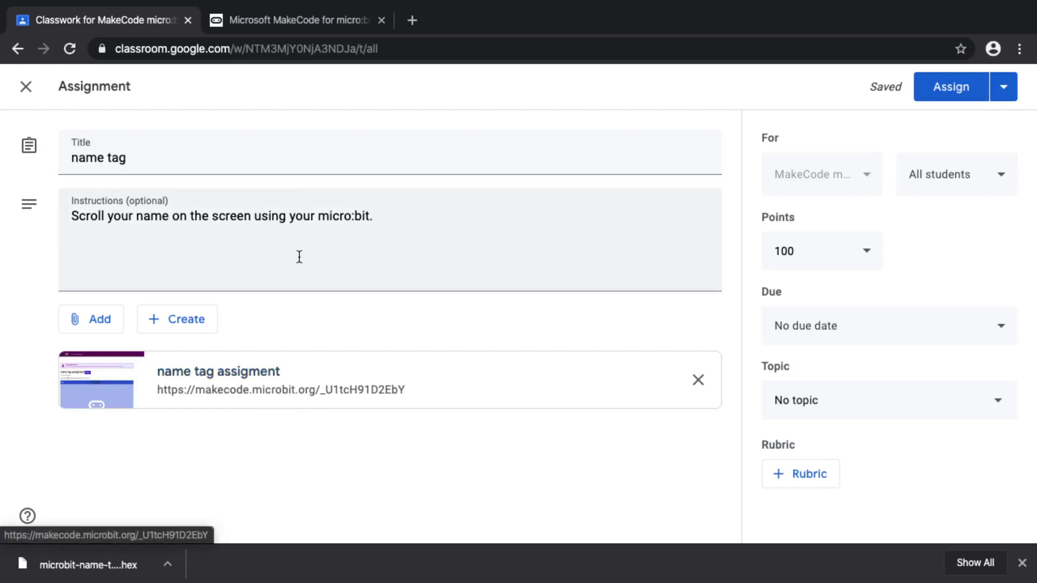
Step: Switch to MakeCode, dismiss the share dialog, save the project as a .hex file, and return to Google Classroom
click(245, 27)
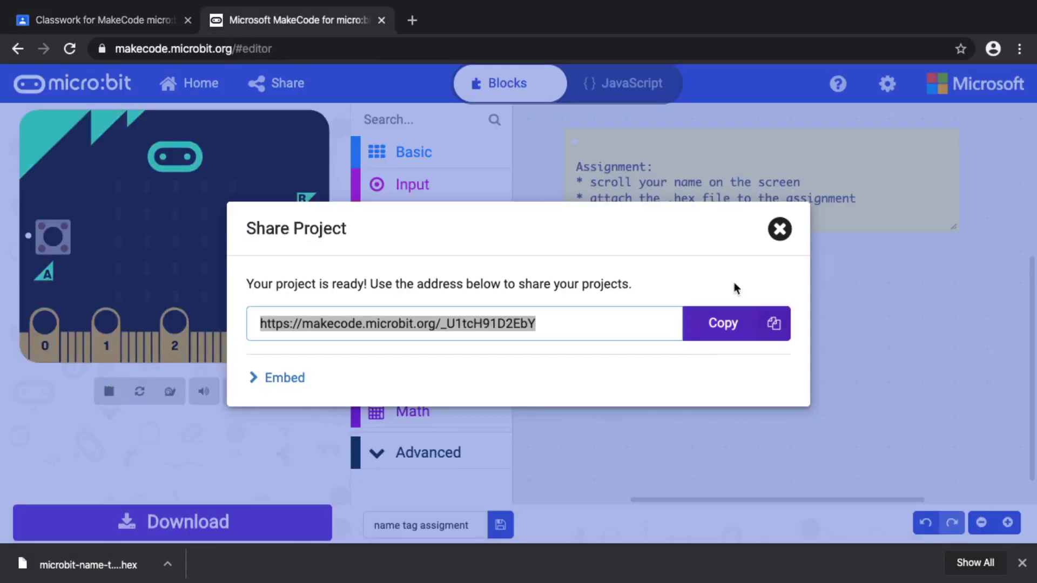
click(778, 229)
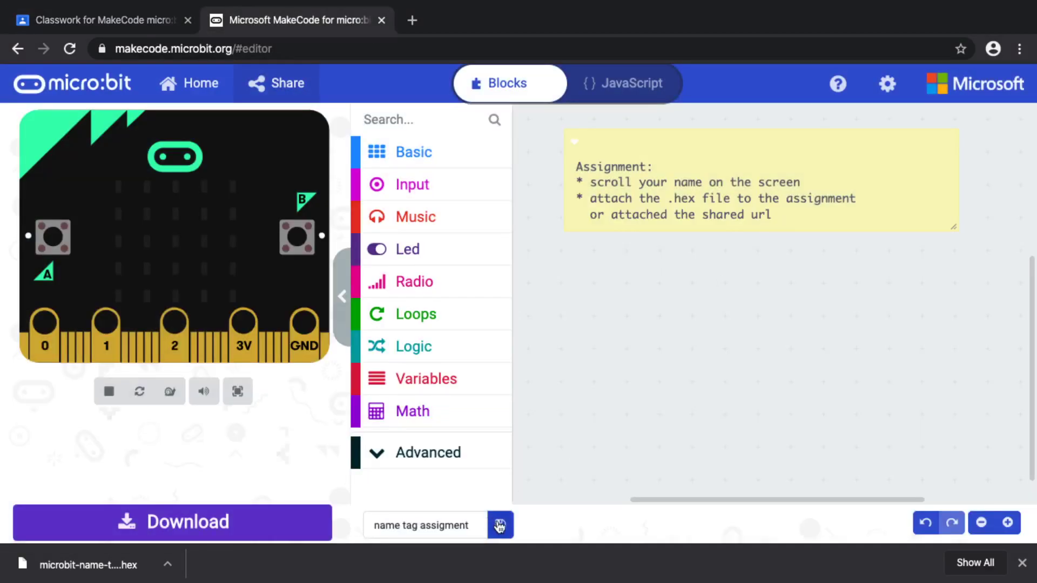
click(503, 526)
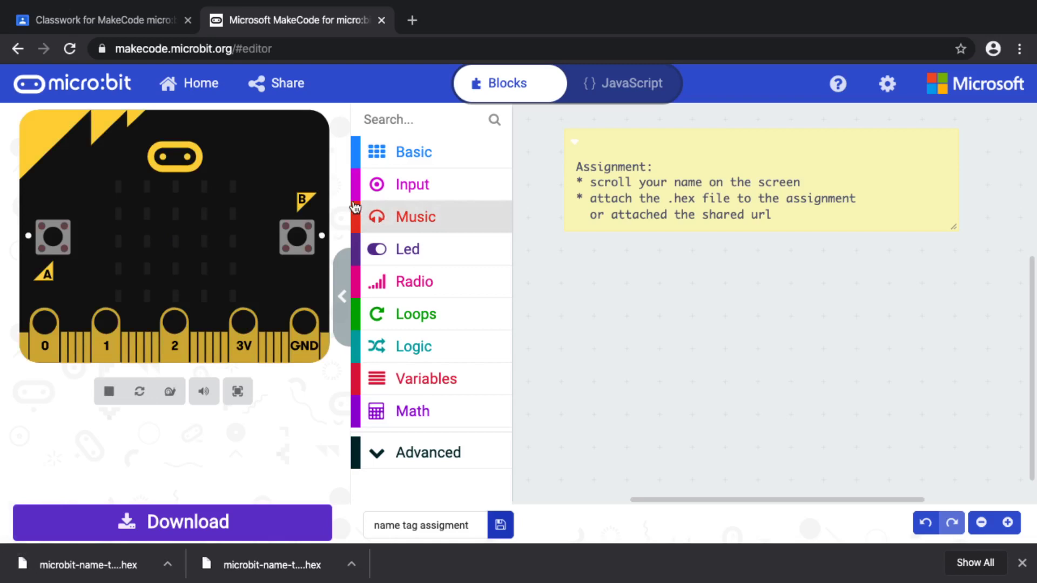
click(129, 21)
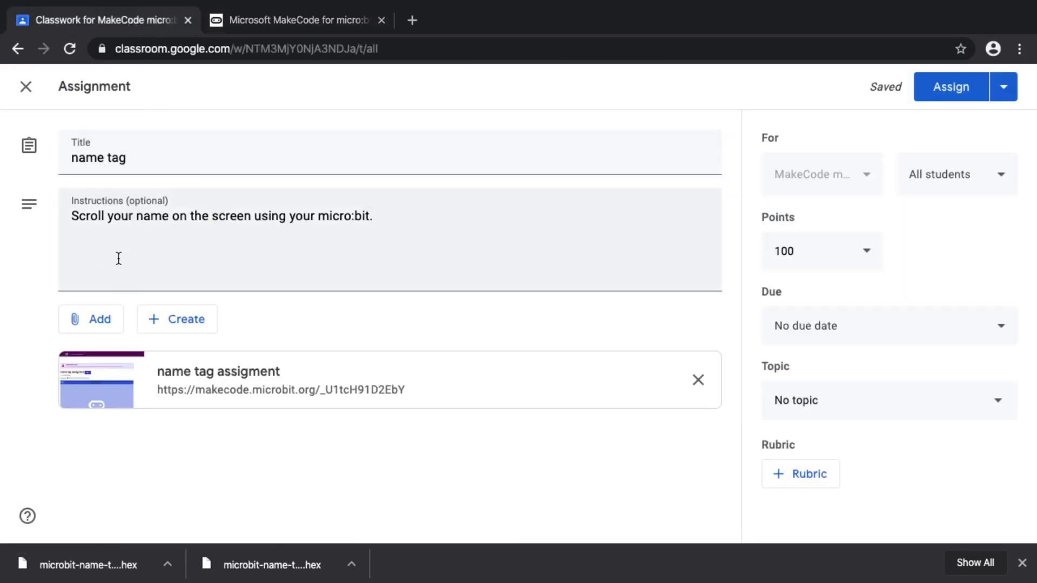
click(104, 323)
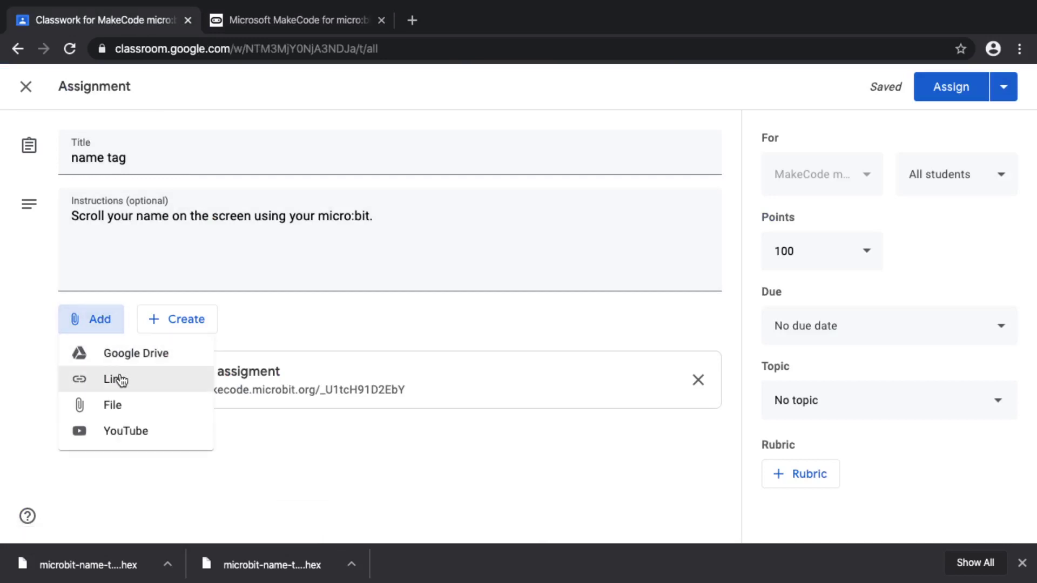
click(118, 380)
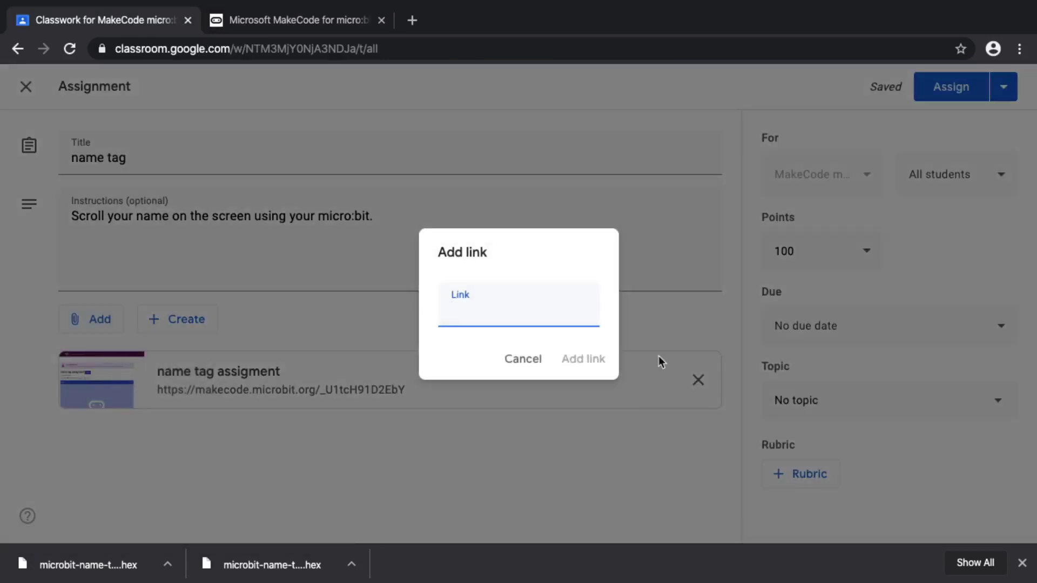
click(521, 359)
Step: Upload microbit-name-tag-assigment.hex as a file attachment and assign the name tag assignment to the class
click(89, 320)
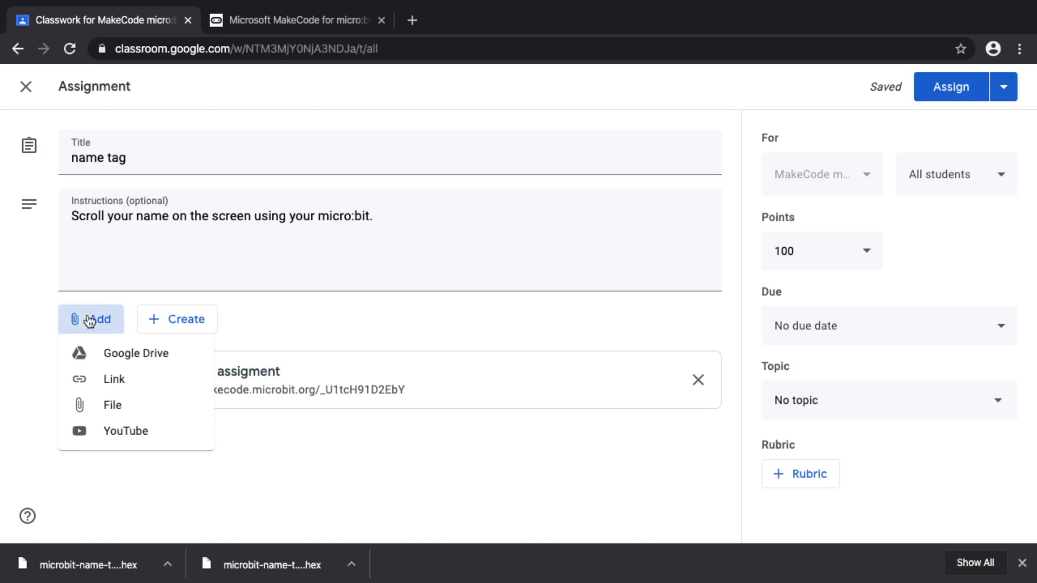
click(109, 408)
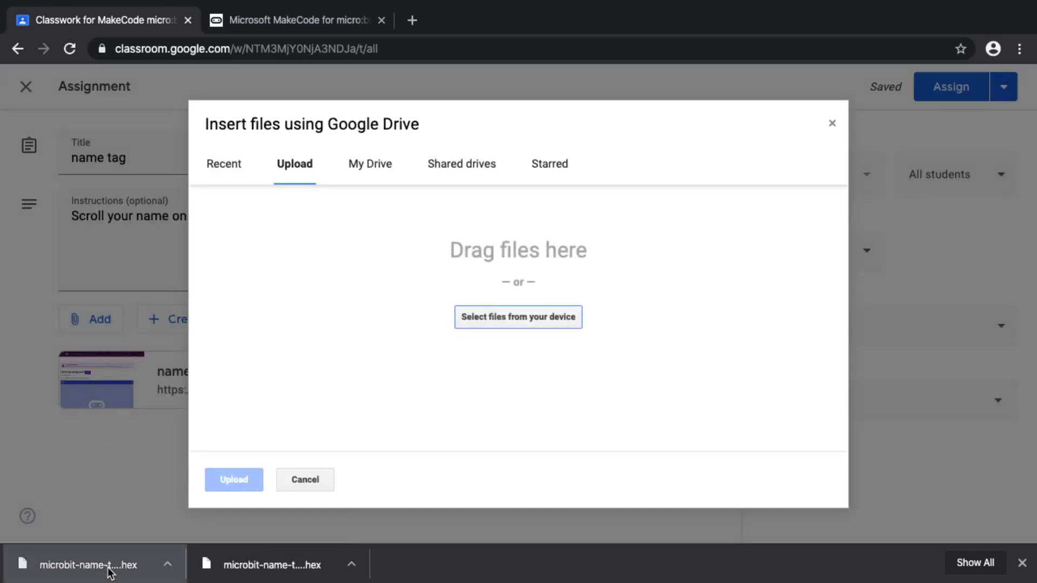
drag(110, 568, 322, 342)
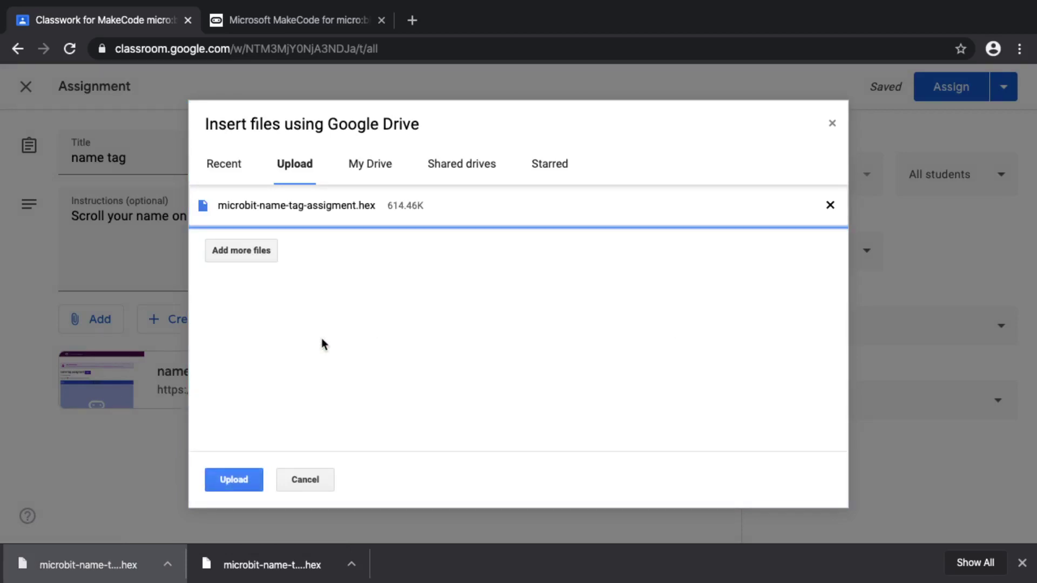
click(243, 479)
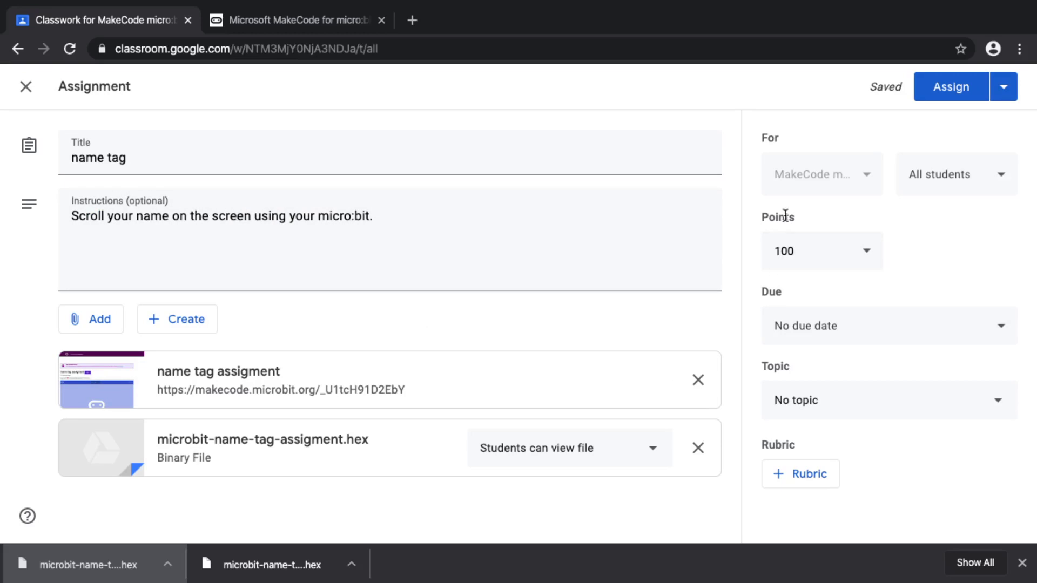
click(948, 85)
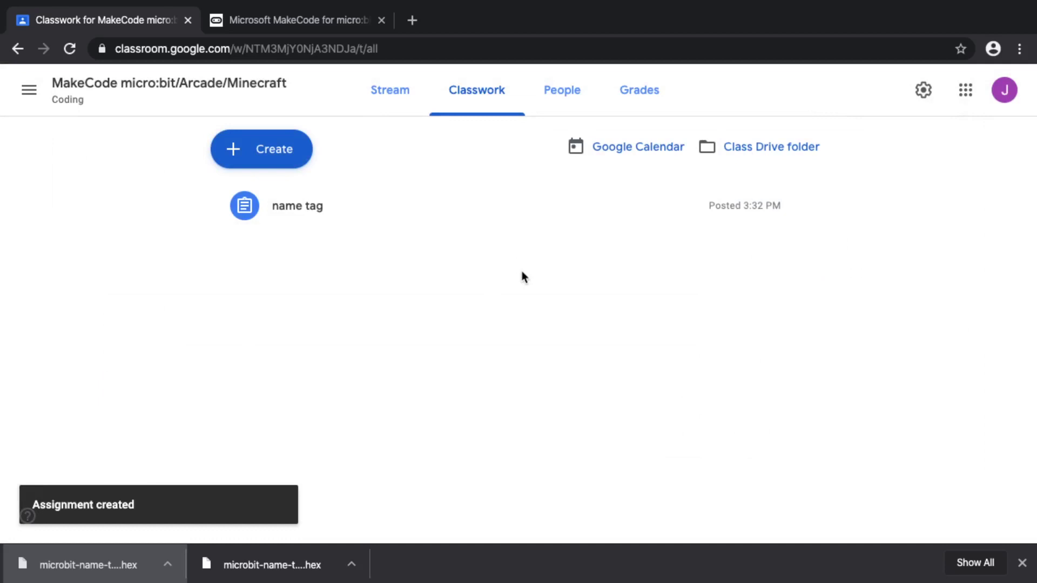
Step: Switch to the student's Google Classroom window, reload the class, and expand the name tag assignment in the classwork
key(ctrl+Right)
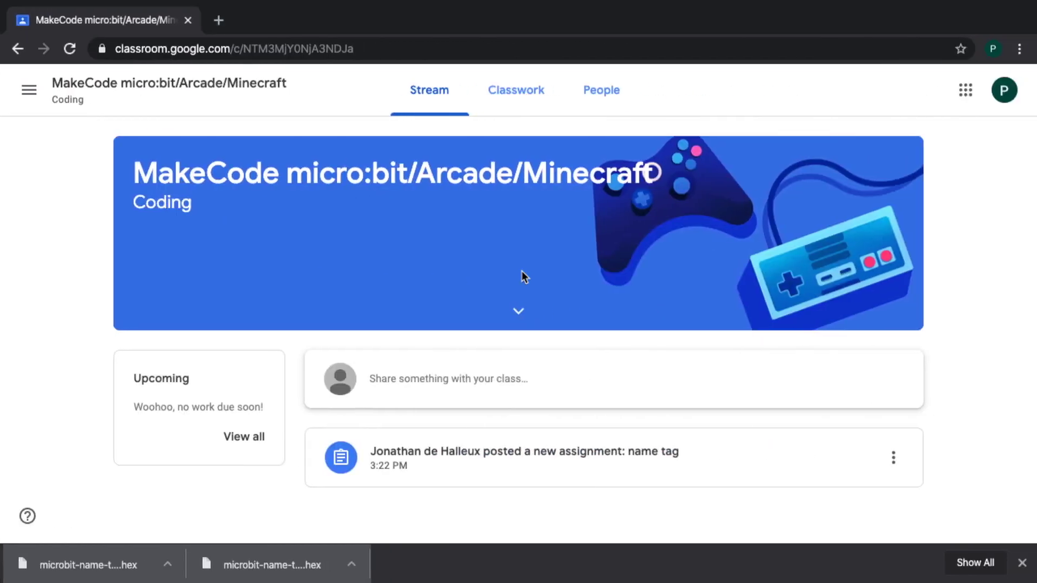
click(516, 101)
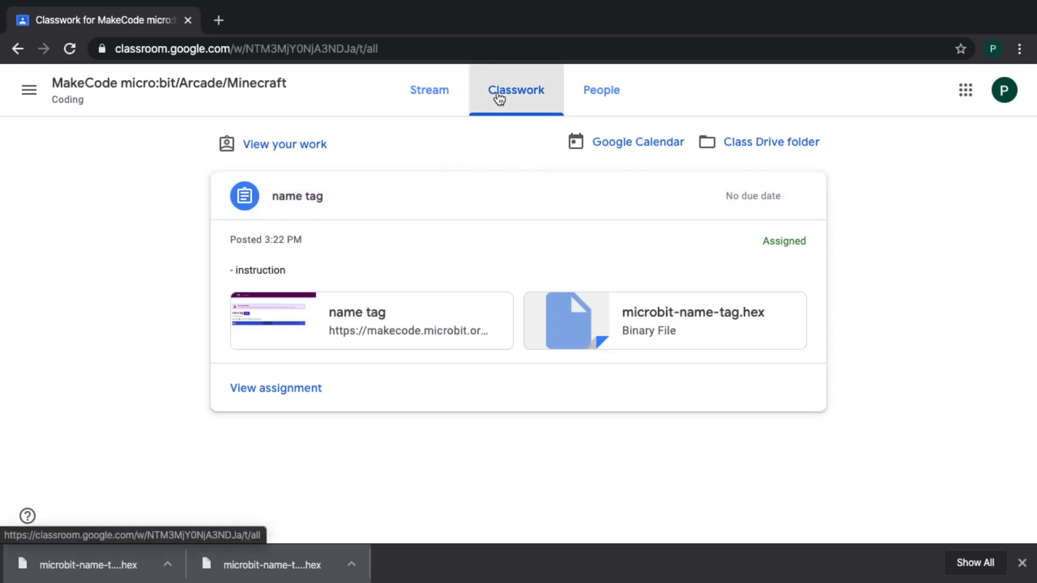
click(446, 105)
click(455, 48)
key(Return)
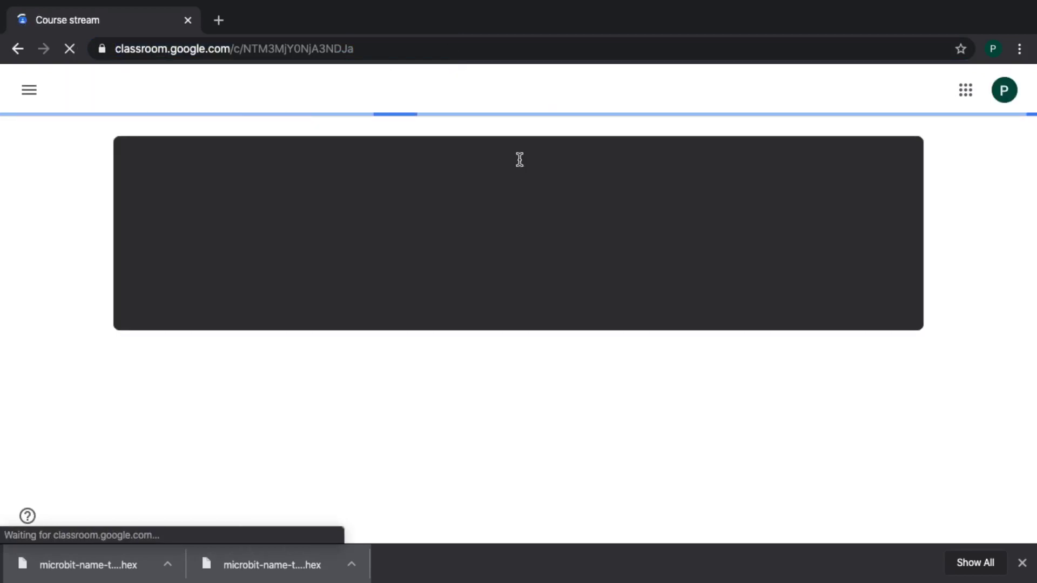
click(519, 99)
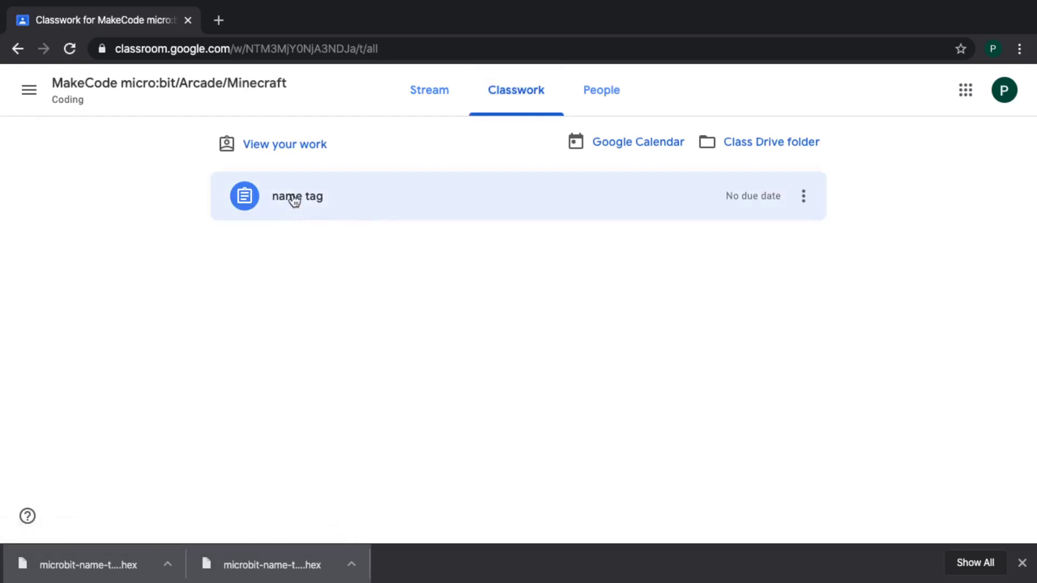
click(294, 201)
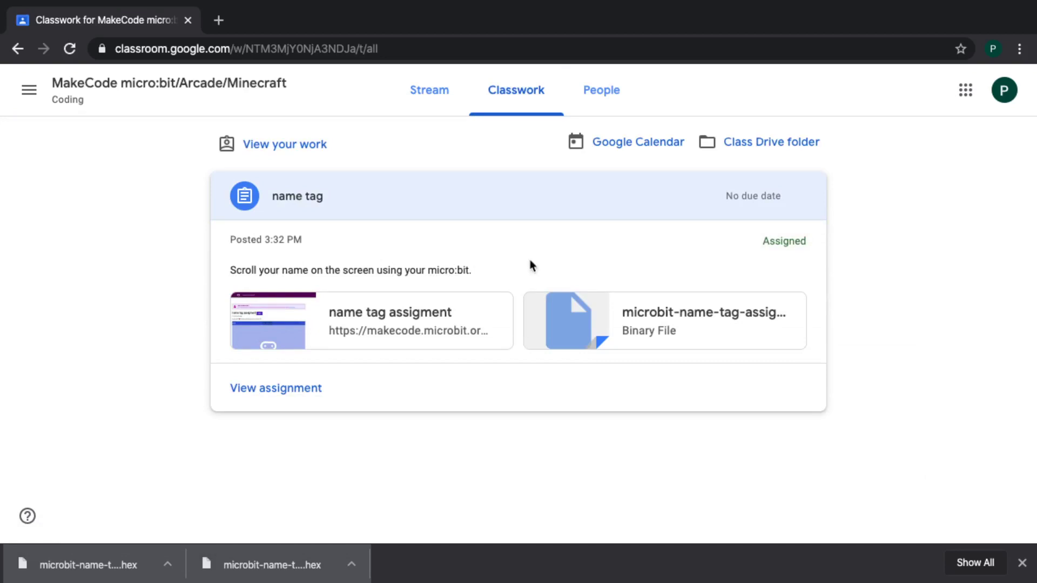
Step: Open the attached "name tag assigment" project for editing in MakeCode and enlarge its comment note to fit all the text
click(396, 307)
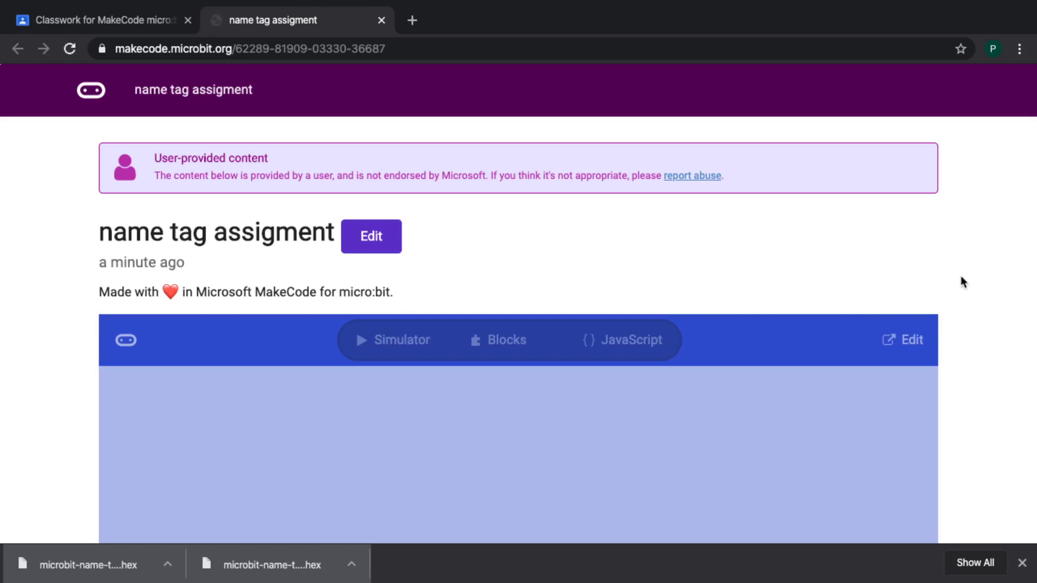
scroll(962, 281, down, 5)
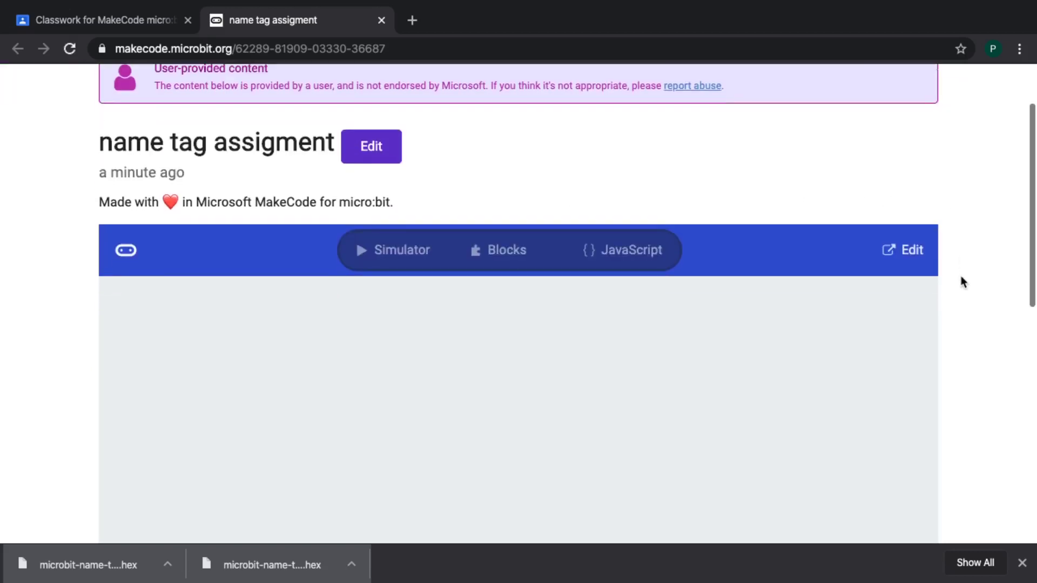
scroll(961, 280, down, 1)
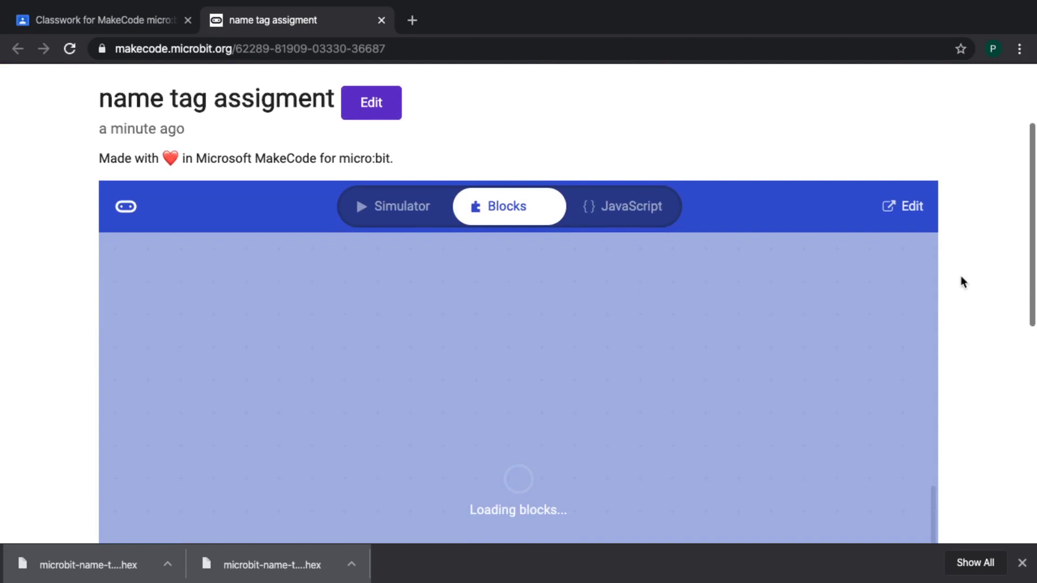
scroll(961, 280, down, 2)
scroll(961, 281, down, 5)
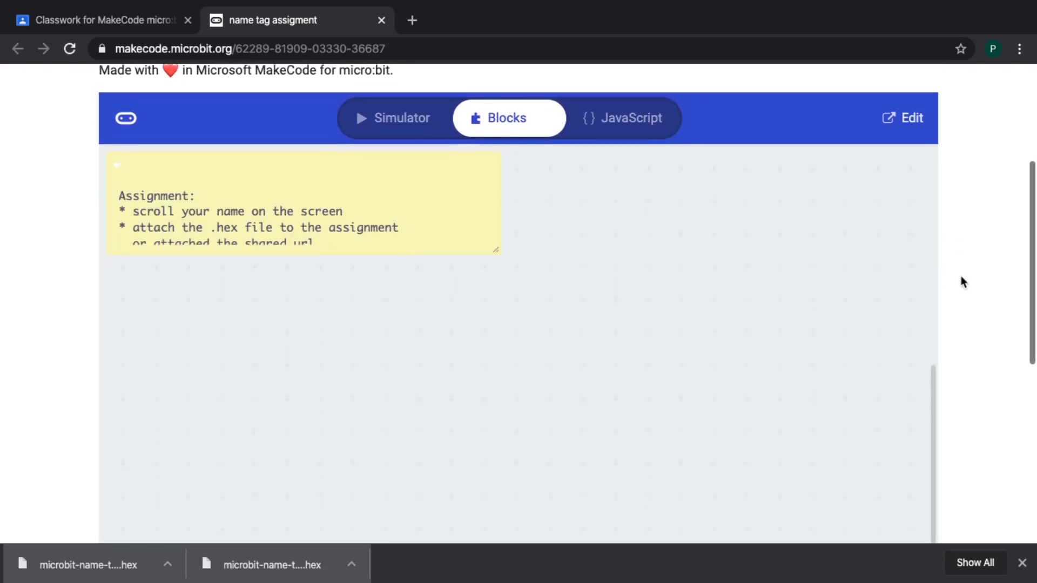
scroll(961, 281, up, 5)
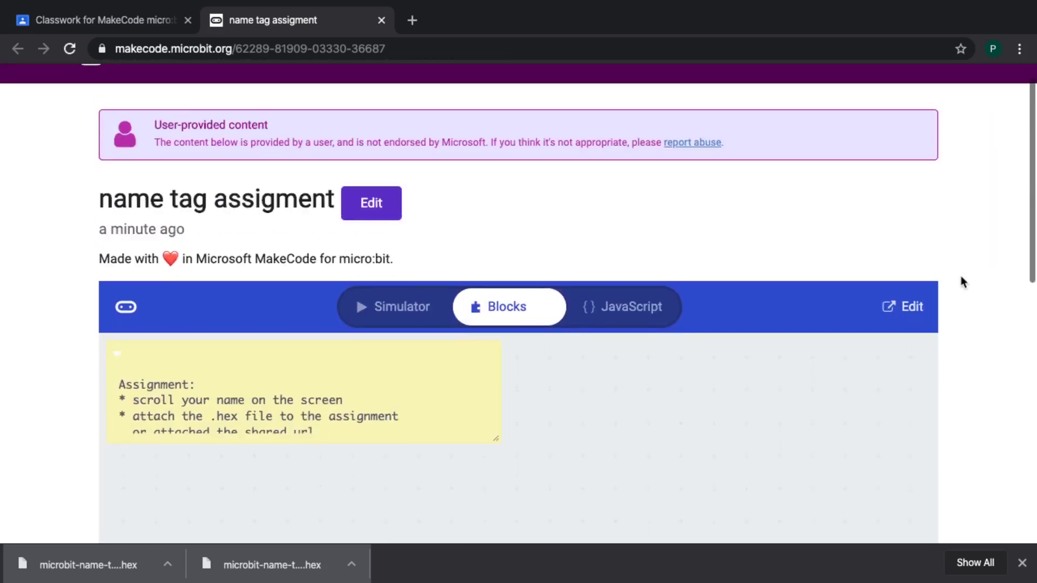
click(382, 208)
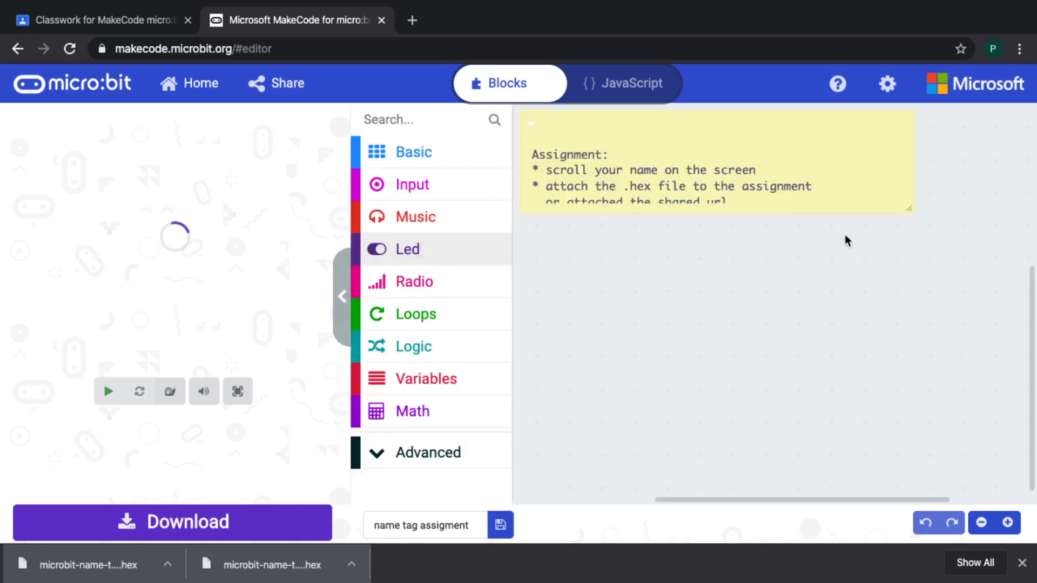
drag(909, 212, 917, 230)
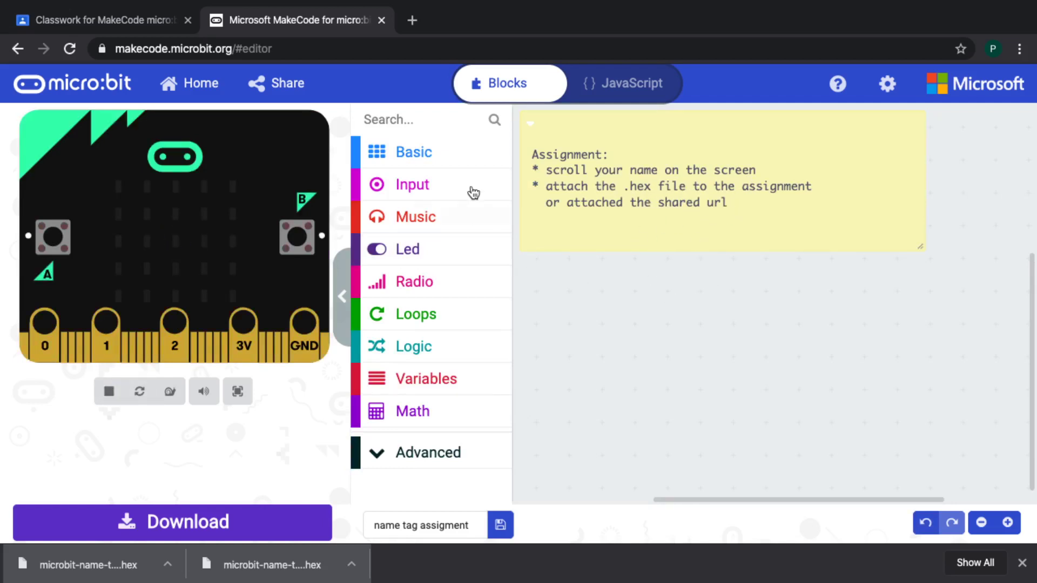
Step: Add a forever loop below the comment containing a show string block with the text "micro"
click(449, 157)
scroll(596, 377, down, 3)
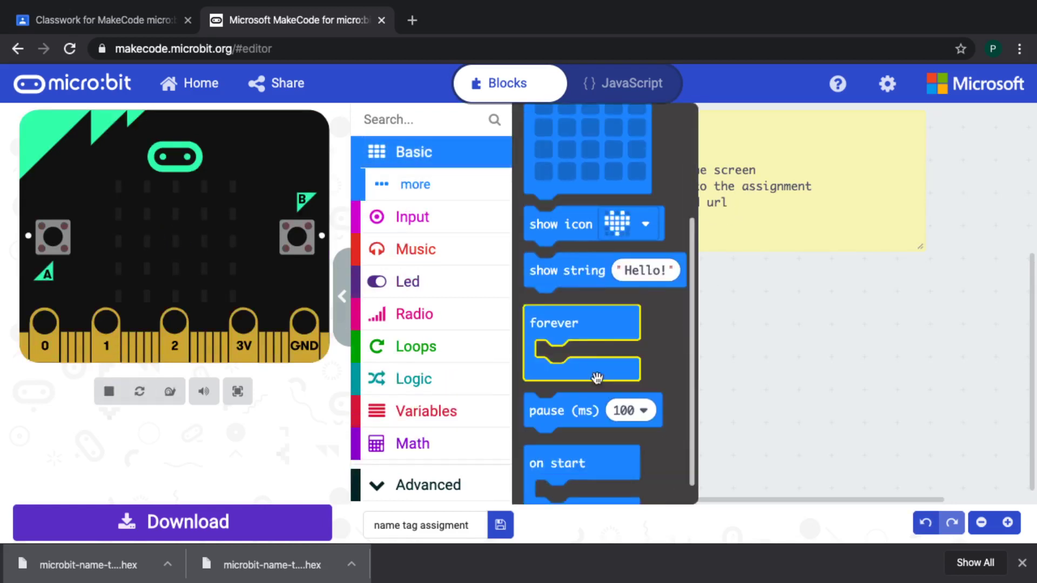
drag(637, 337, 666, 347)
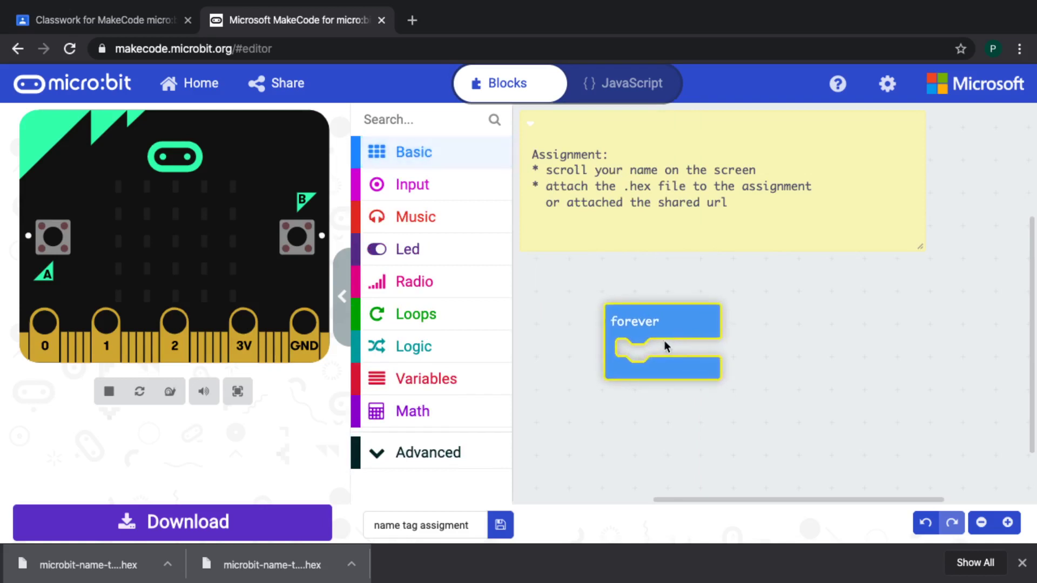
click(452, 165)
drag(581, 439, 675, 367)
click(726, 356)
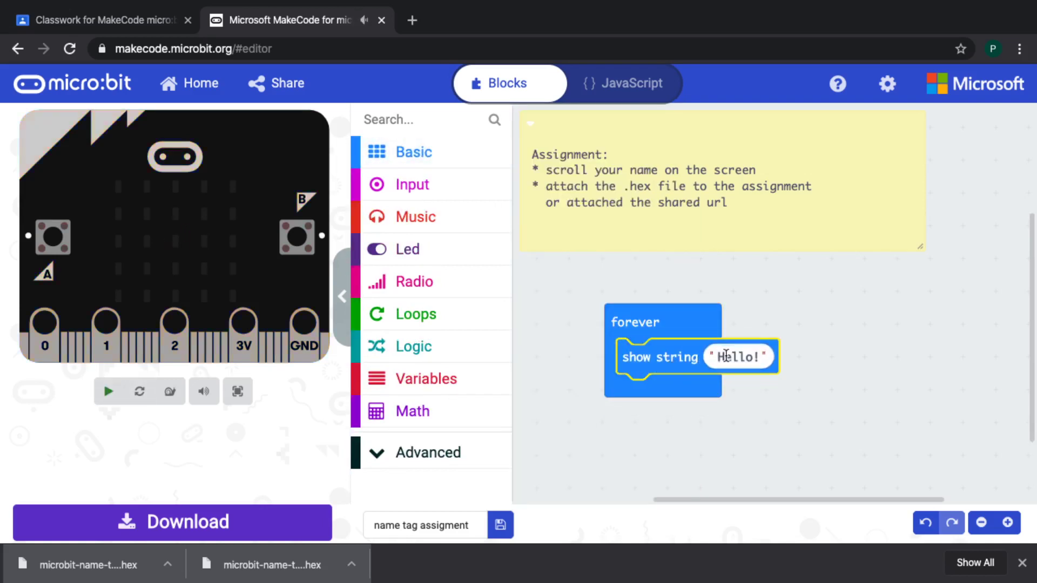
text(micro)
click(856, 304)
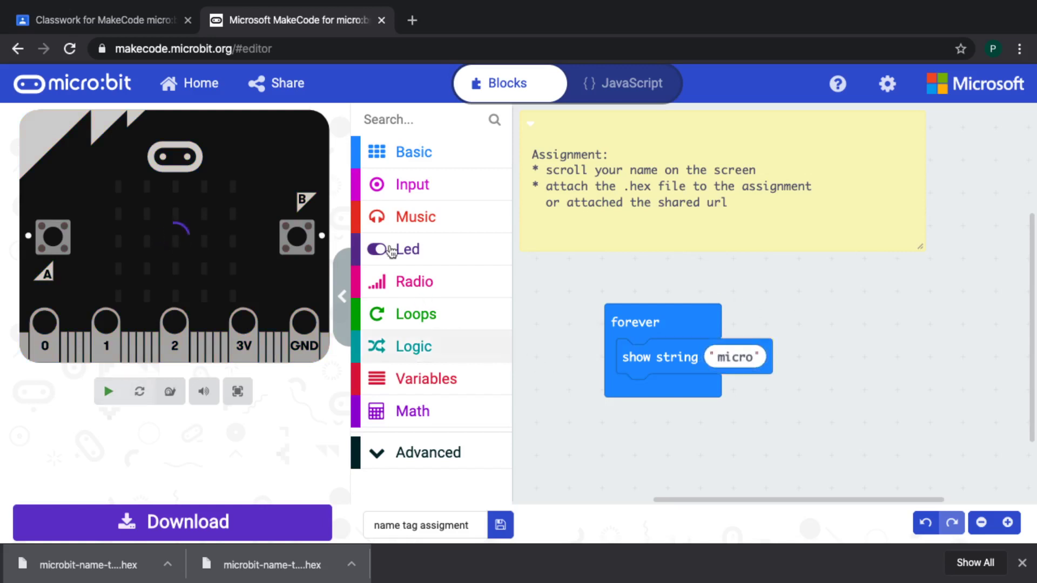
Step: Publish the student's project under the name "name tag assigment" and copy its share link
click(278, 85)
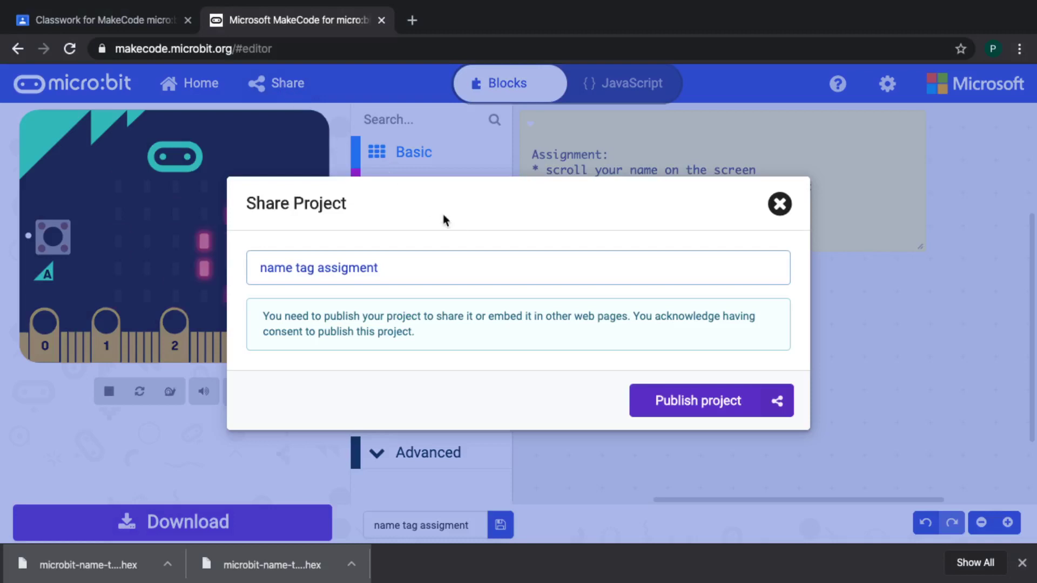
click(669, 399)
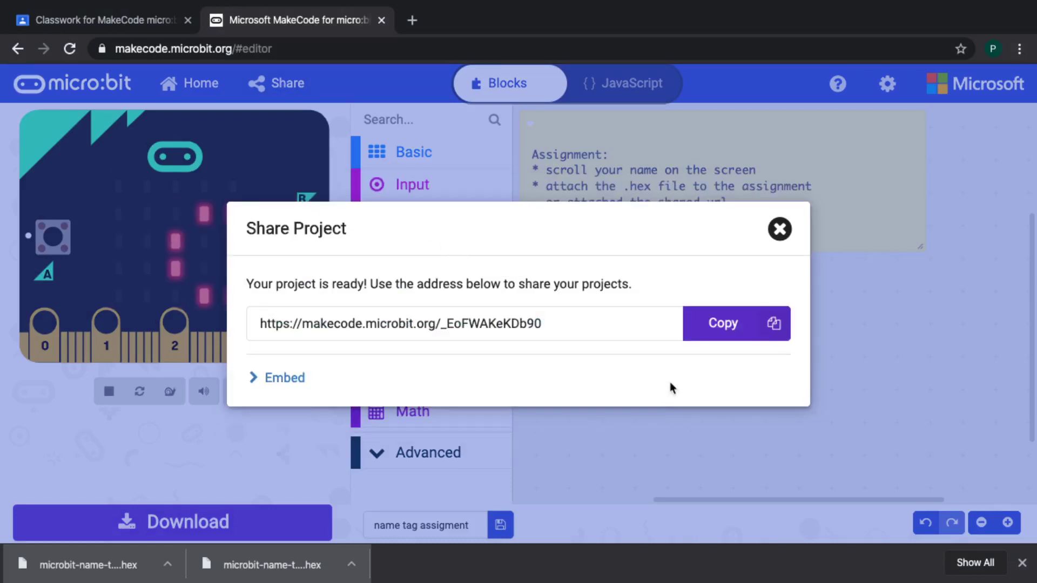
click(730, 323)
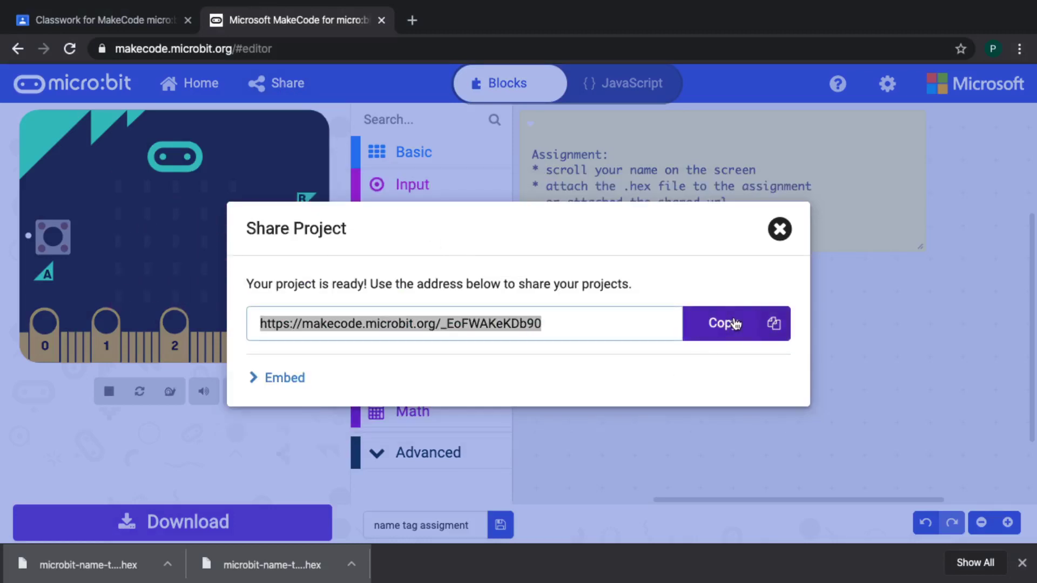
Step: Switch to Google Classroom, view the name tag assignment, and attach the copied project link to the student's work
click(121, 17)
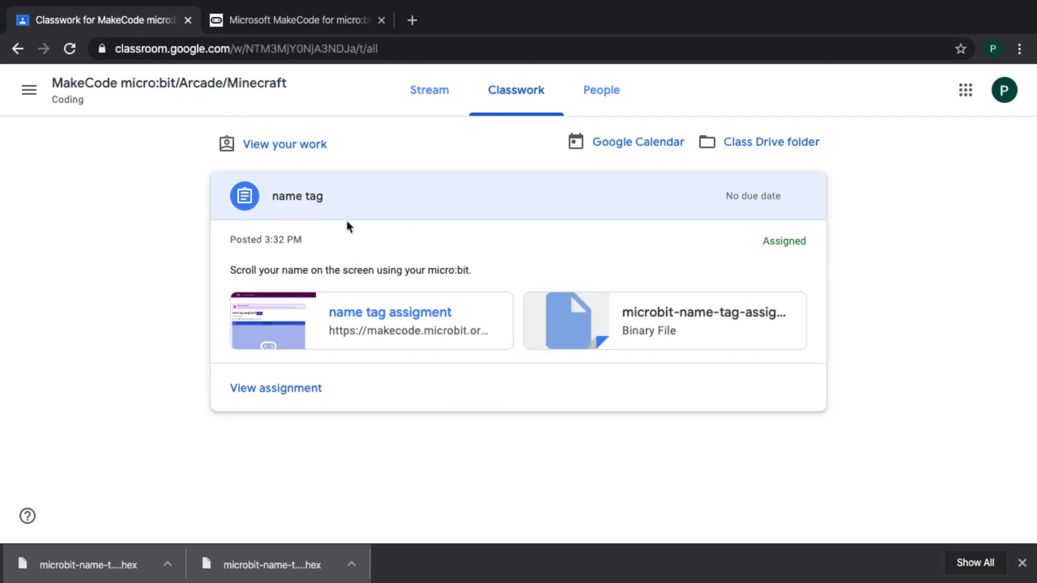
click(302, 386)
click(859, 196)
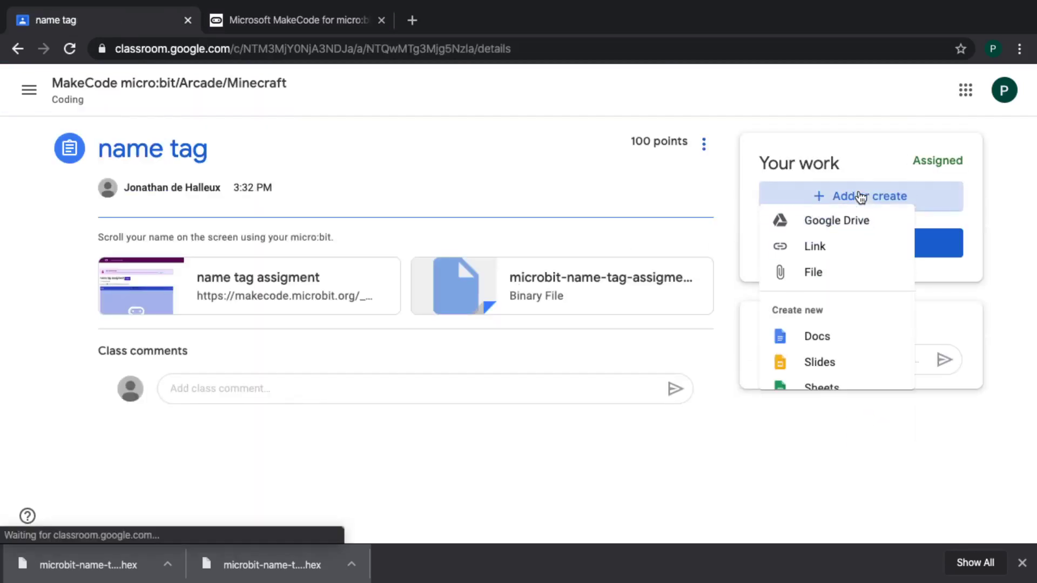
click(829, 261)
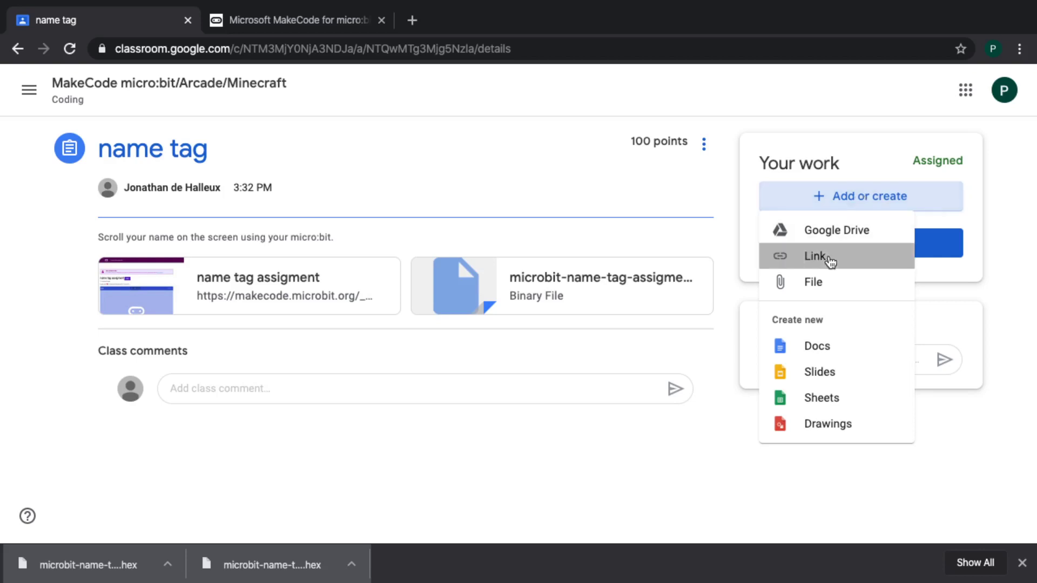
key(ctrl+v)
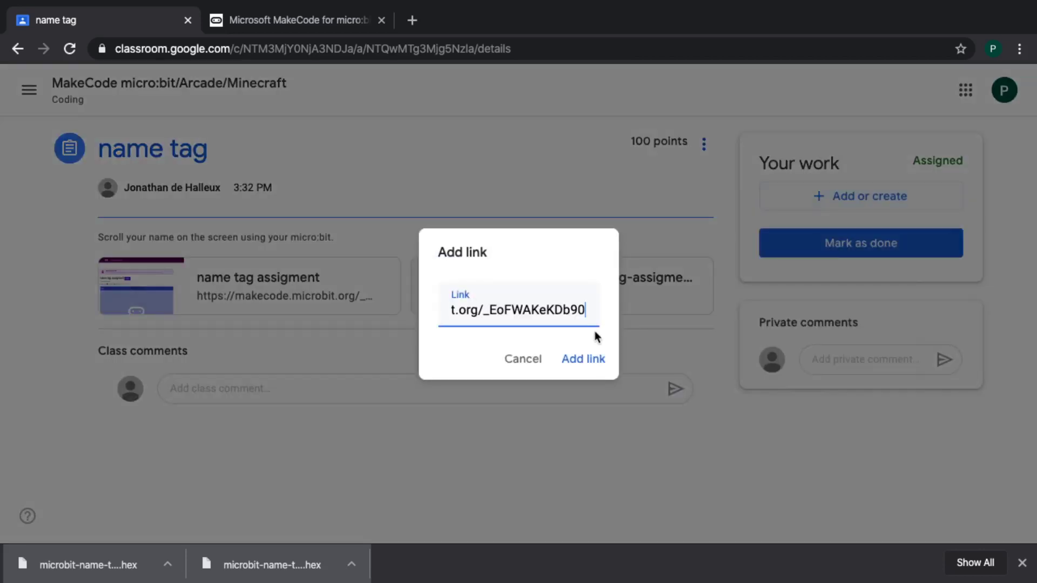
click(581, 358)
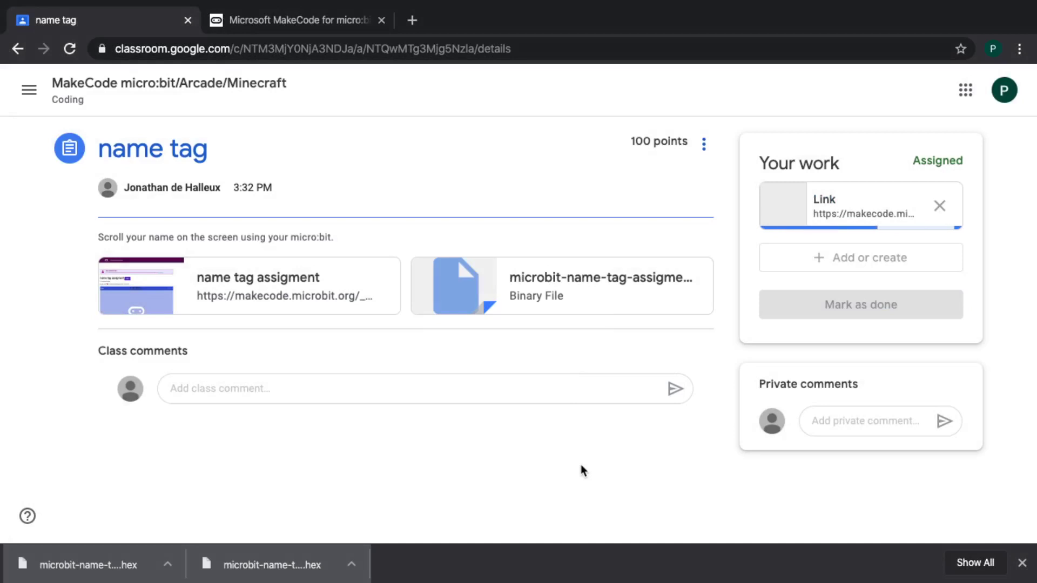
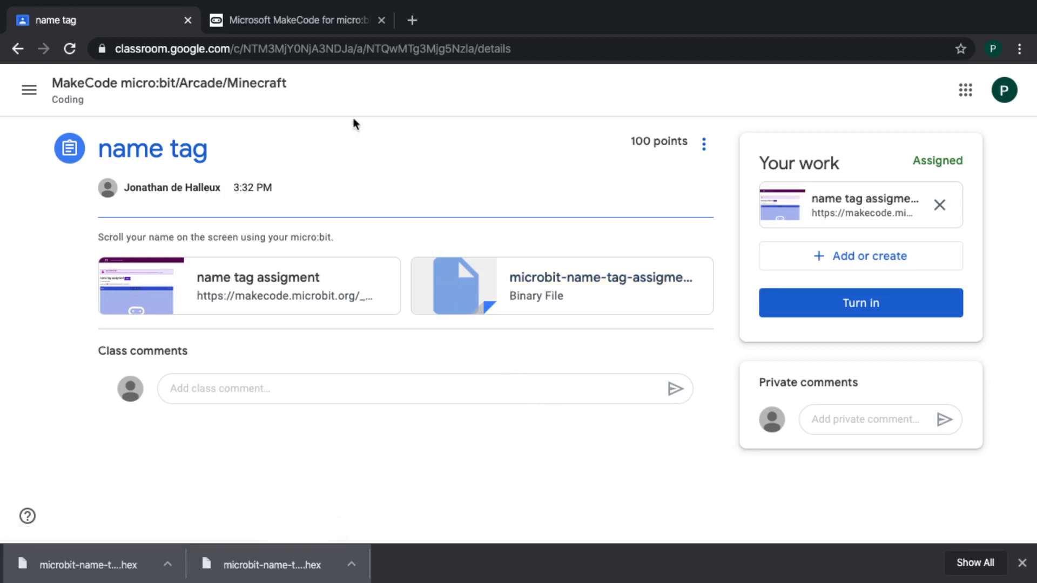
Step: Download the teacher's attached microbit-name-tag-assigment.hex file and import it on the MakeCode home page
click(577, 284)
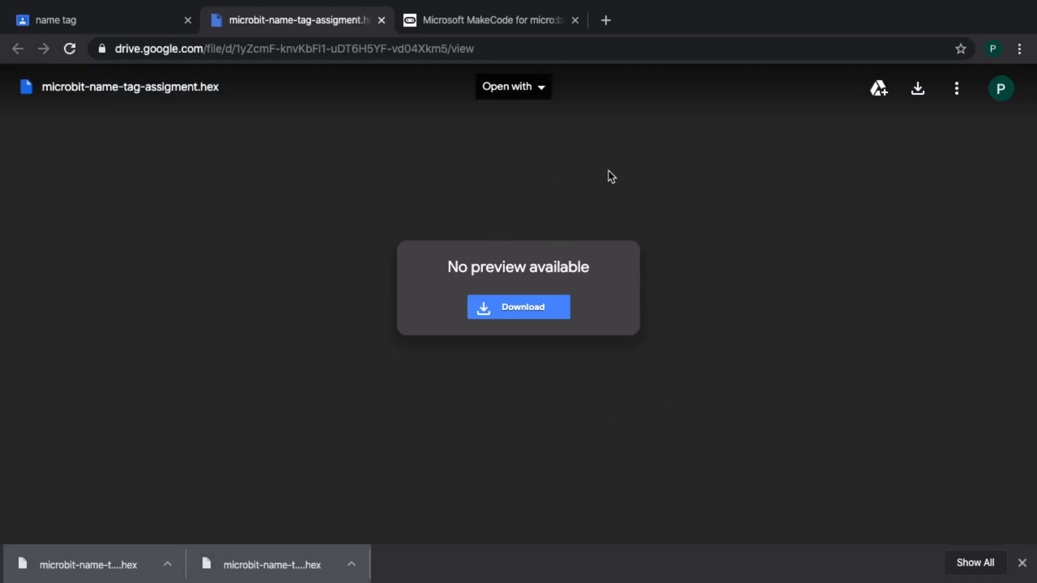
click(535, 314)
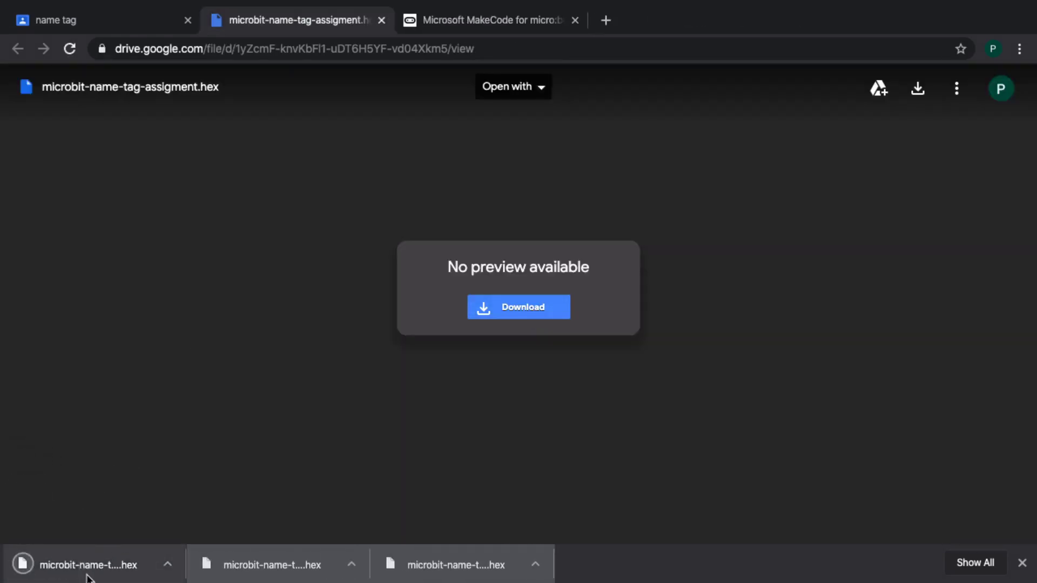
click(456, 26)
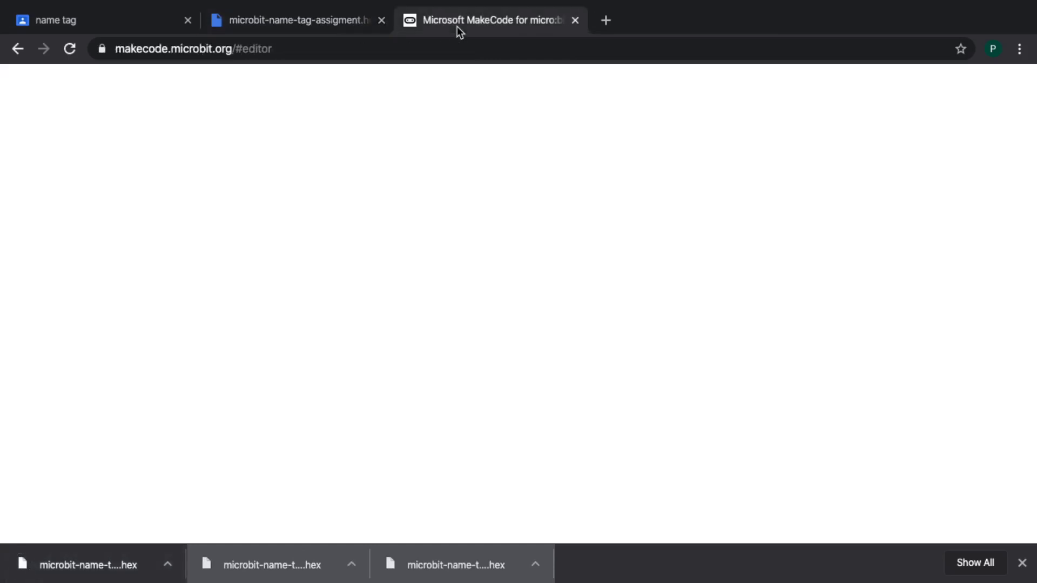
click(184, 89)
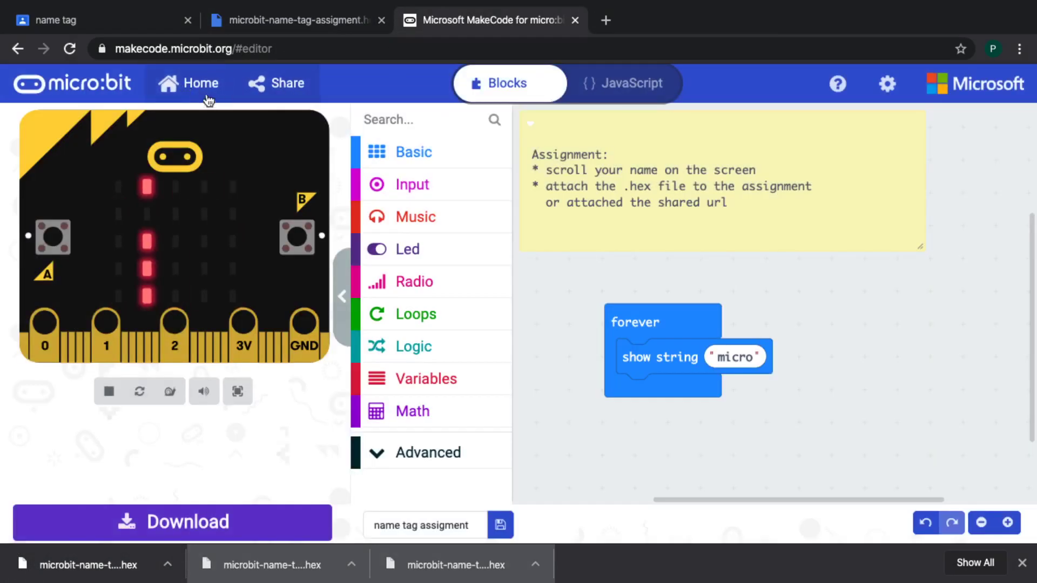
click(186, 92)
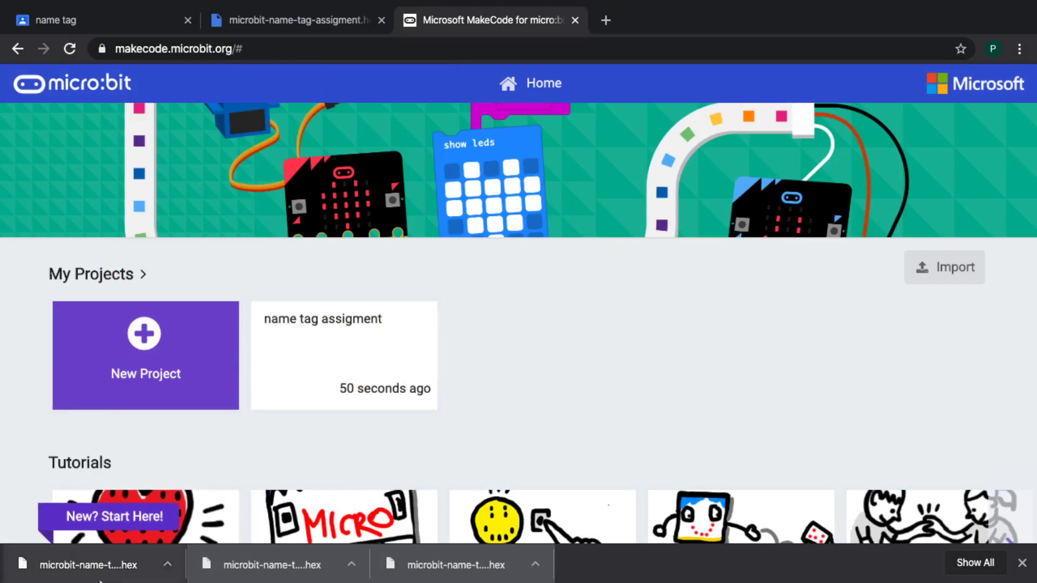
mouse_move(100, 579)
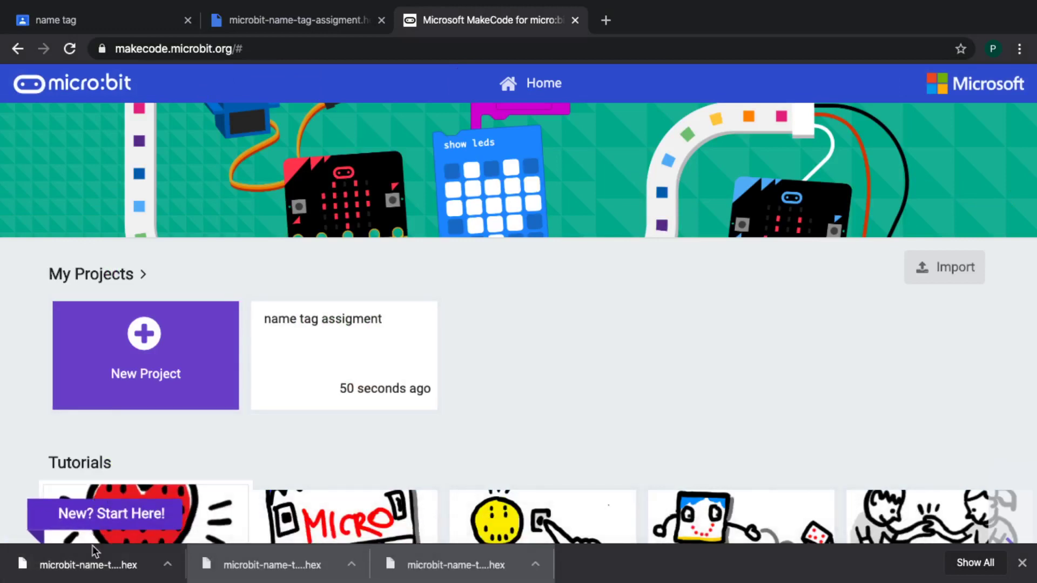
drag(98, 519, 144, 425)
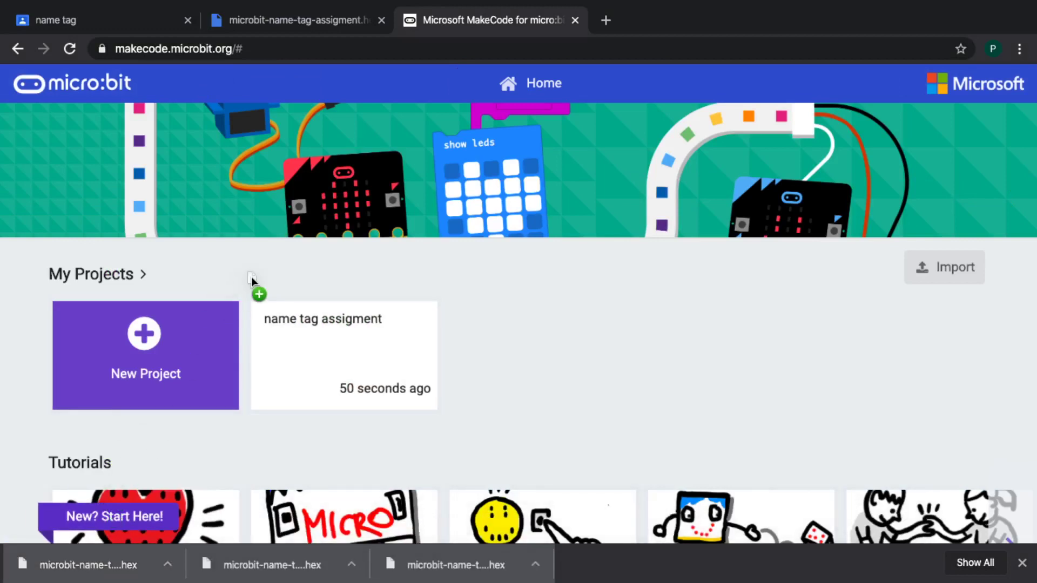
drag(324, 271, 325, 271)
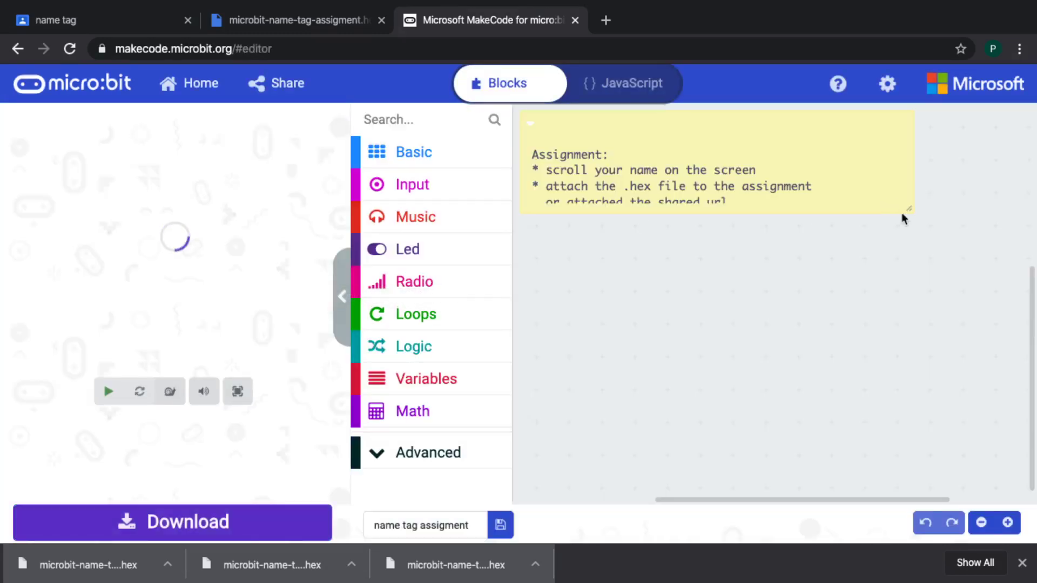
Step: Enlarge the comment note to fit its text and add a forever loop below it containing a show string block with "micro"
drag(908, 213, 906, 244)
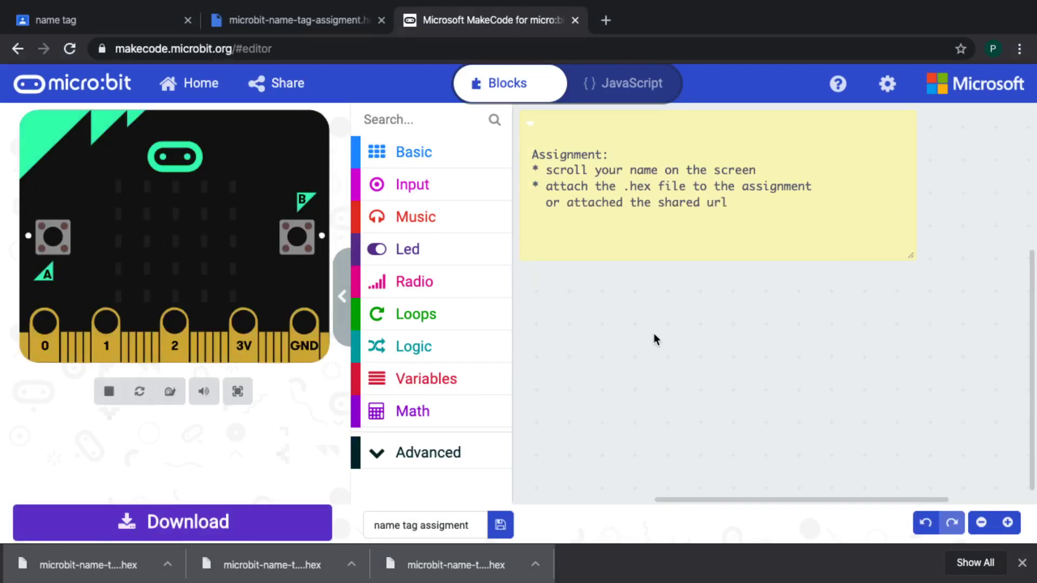
click(436, 161)
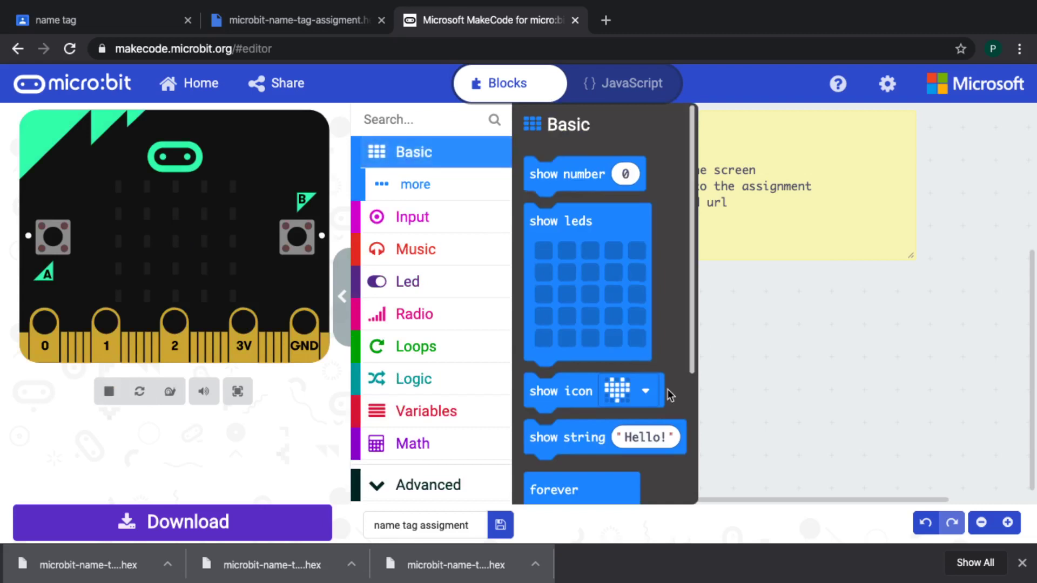
scroll(602, 384, down, 3)
drag(557, 313, 615, 312)
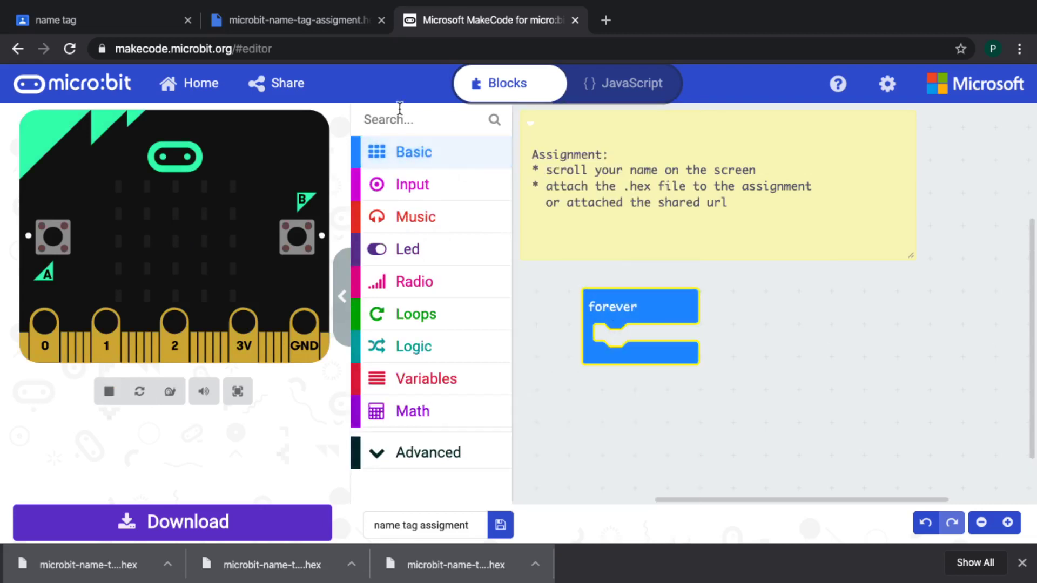
click(416, 158)
scroll(583, 303, down, 3)
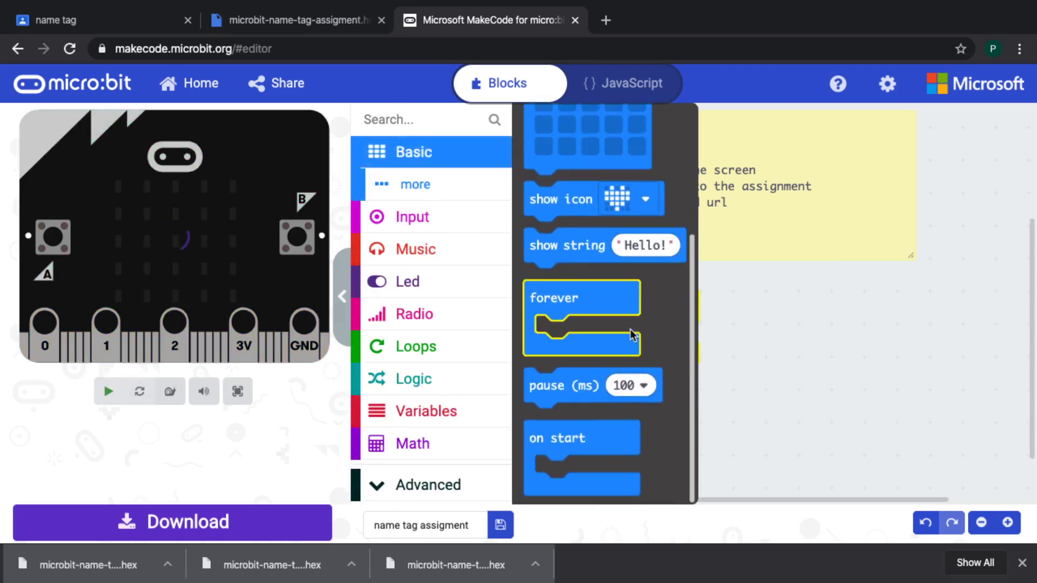
drag(583, 246, 655, 341)
click(714, 332)
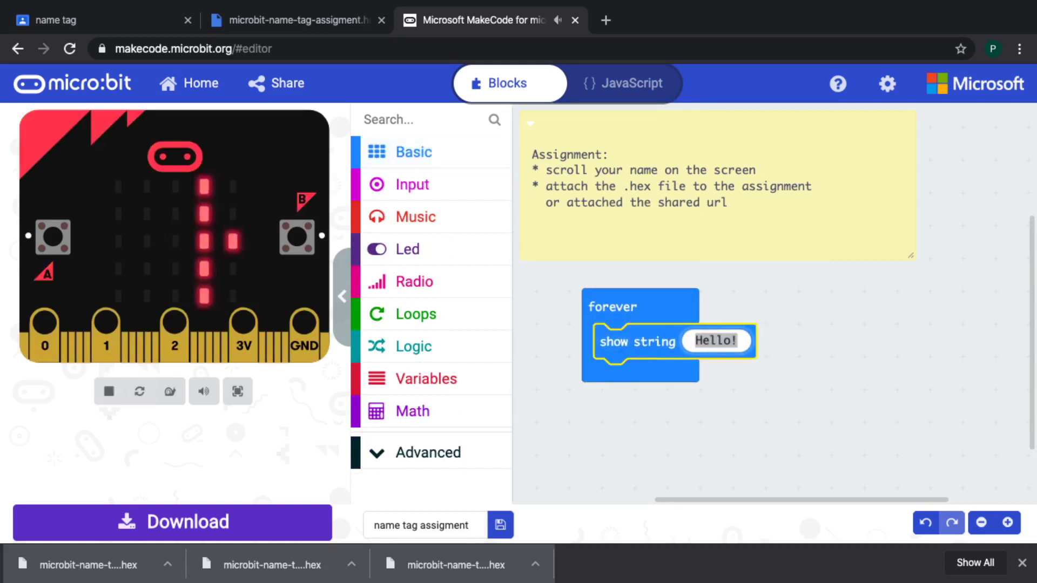
text(micro)
click(829, 385)
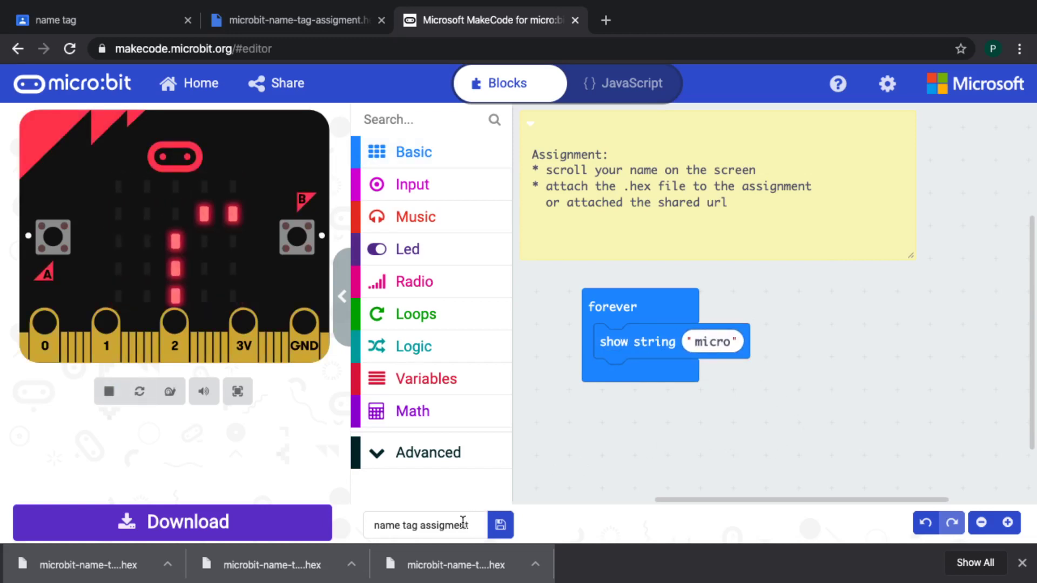
Step: Save the finished project as a .hex file, close the Drive file preview and return to the name tag assignment in Google Classroom
click(505, 527)
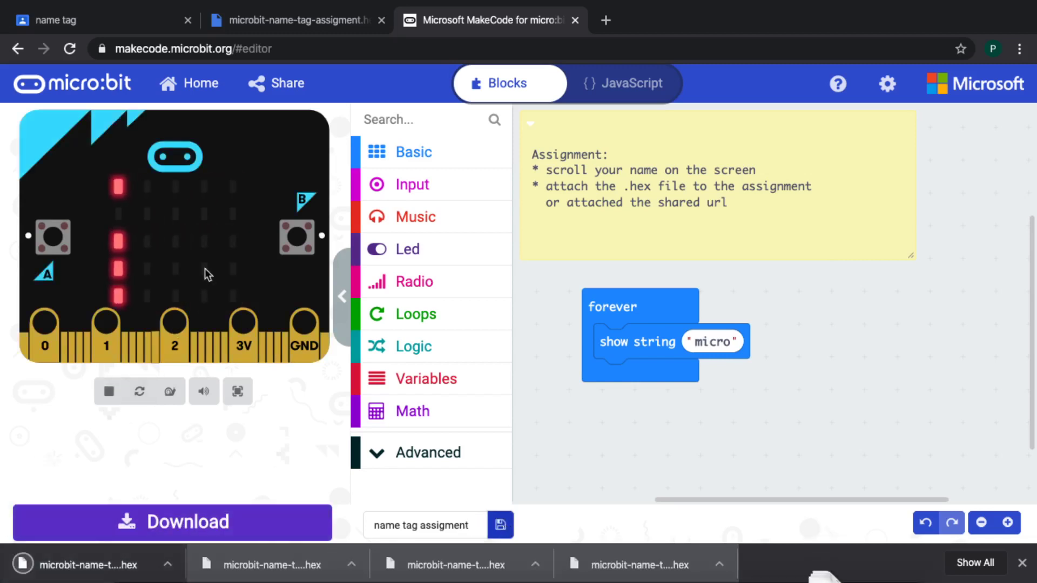
click(238, 25)
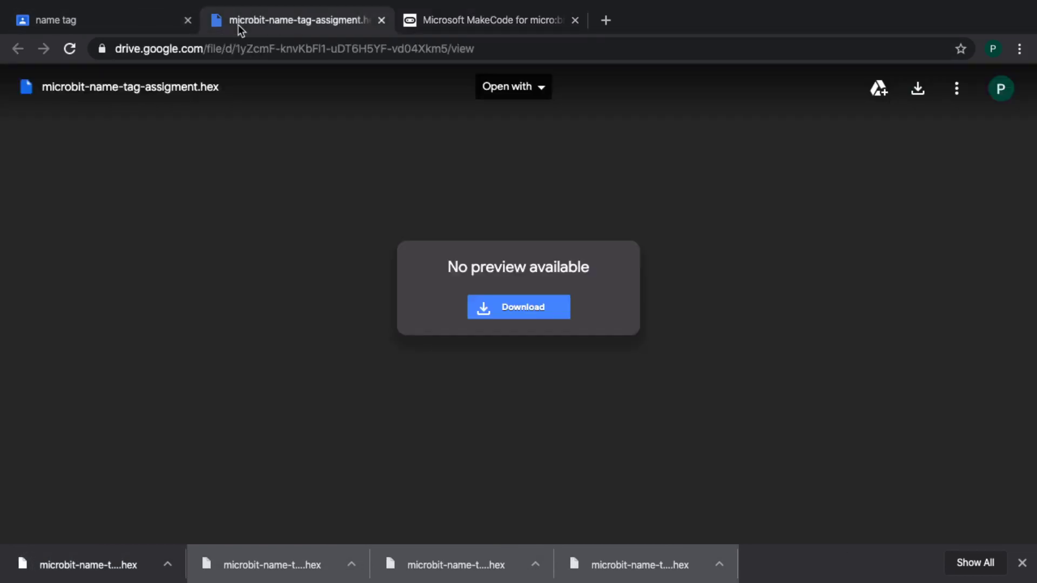
click(381, 20)
click(159, 22)
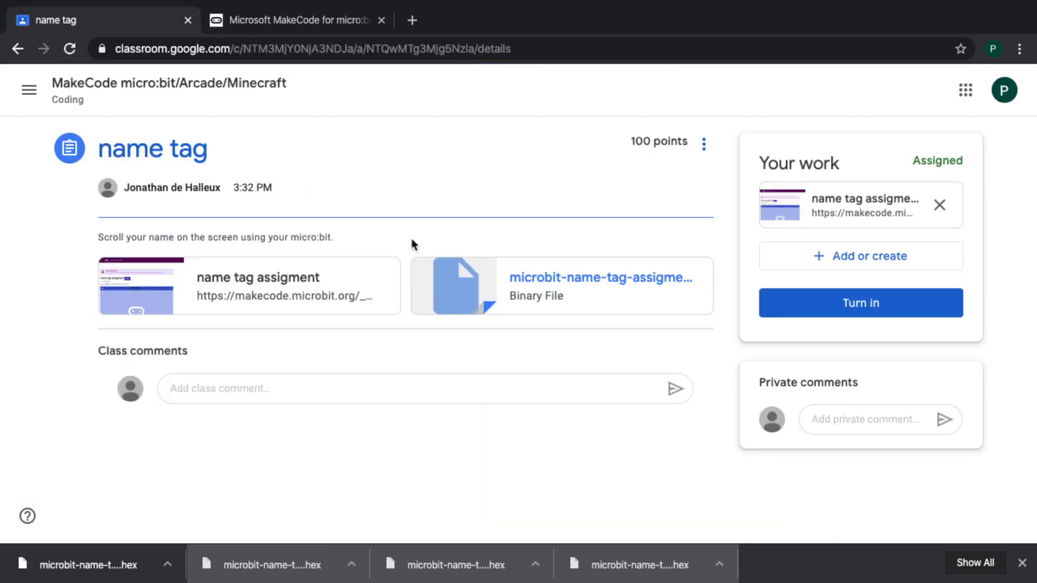
Step: Upload the newly saved "microbit-name-tag-assigment (2).hex" file to the student's work and turn in the assignment
click(846, 256)
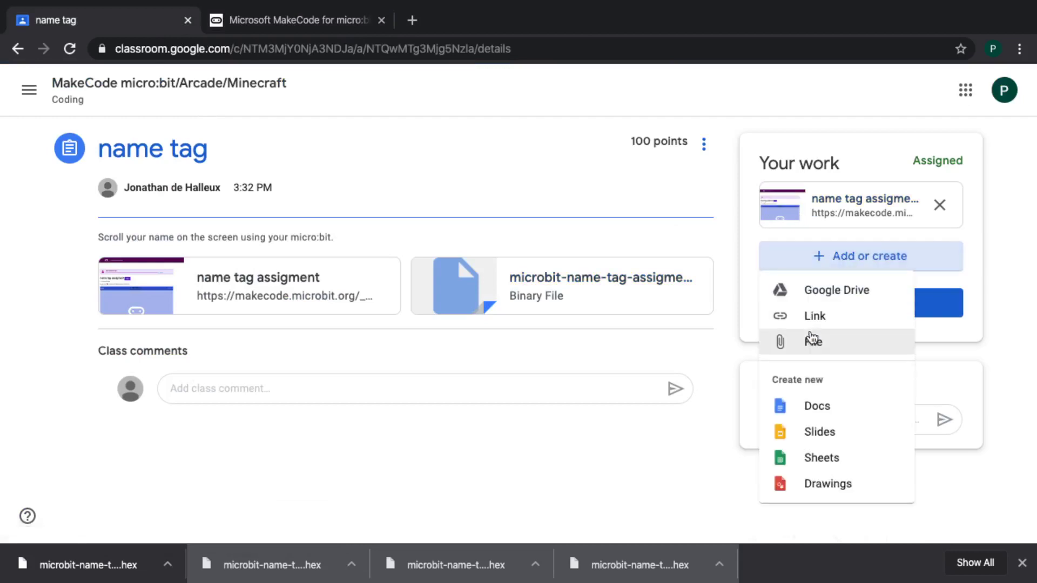
click(810, 337)
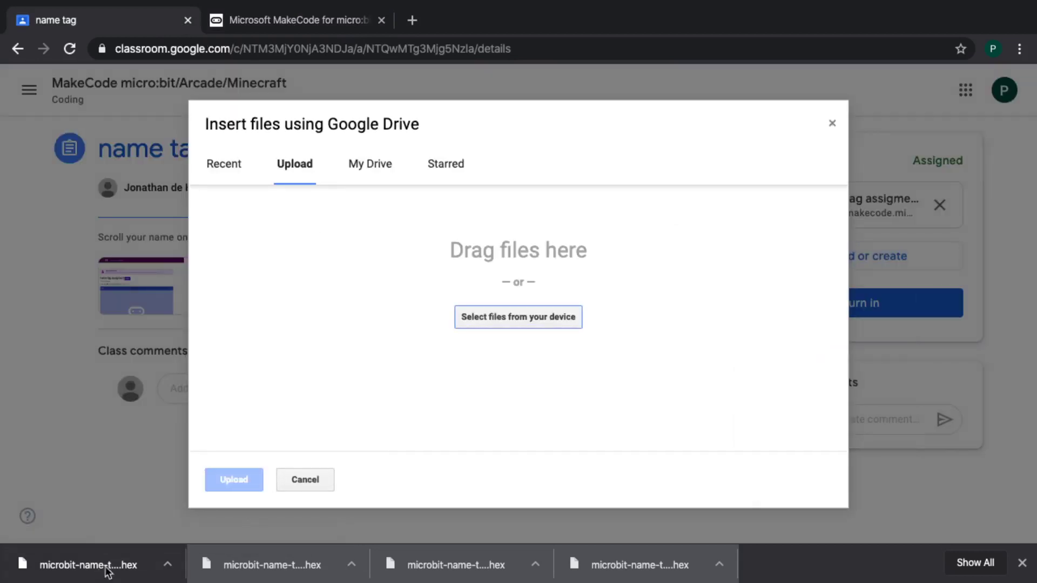
drag(108, 571, 343, 361)
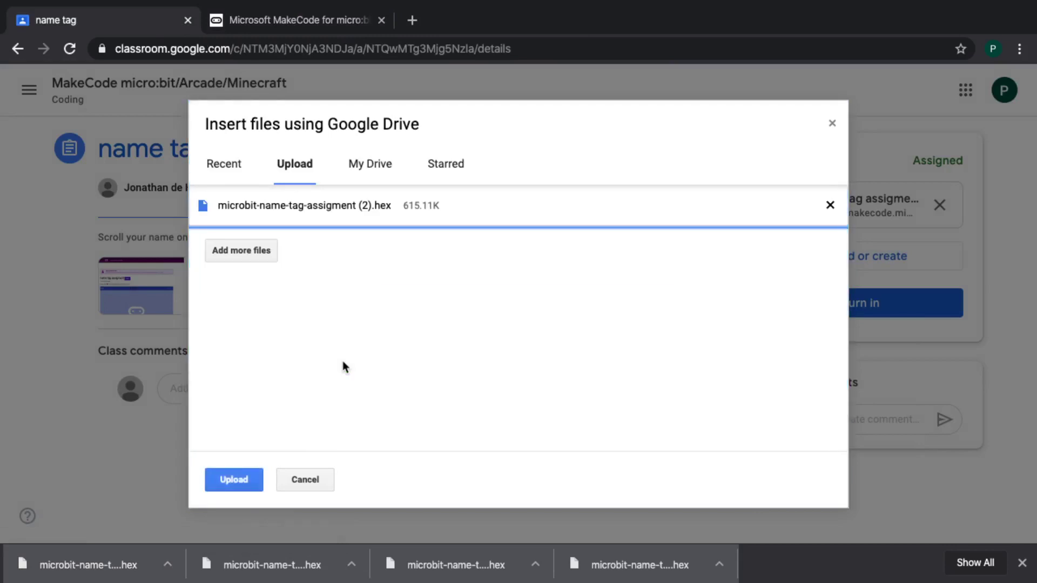
click(247, 480)
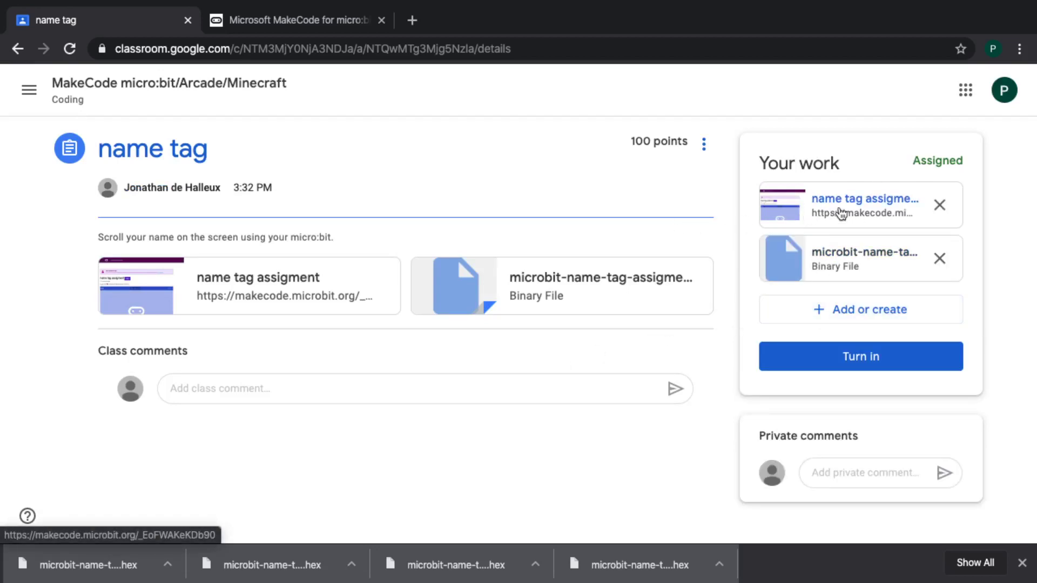
click(830, 357)
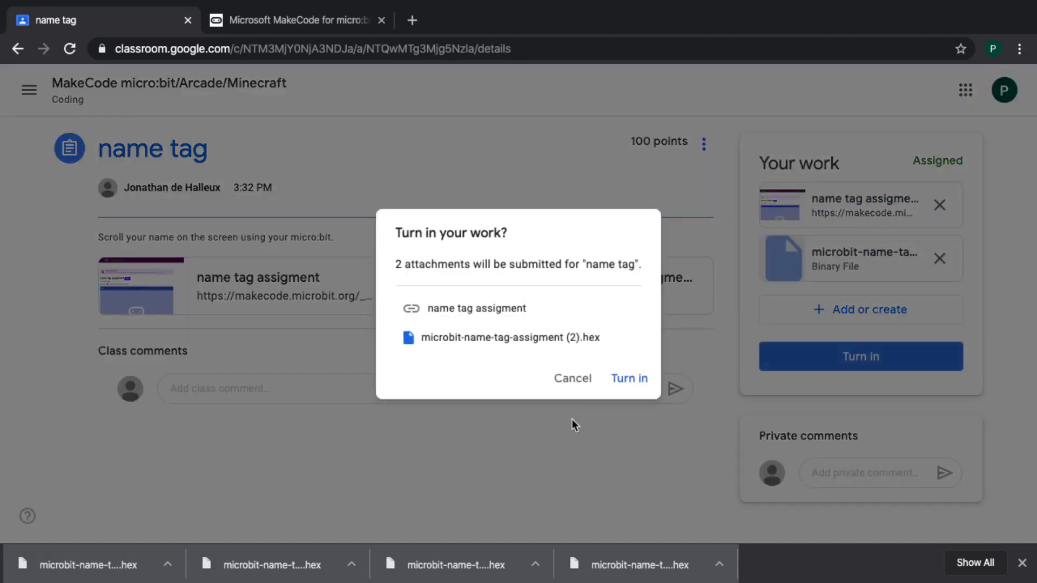
click(630, 380)
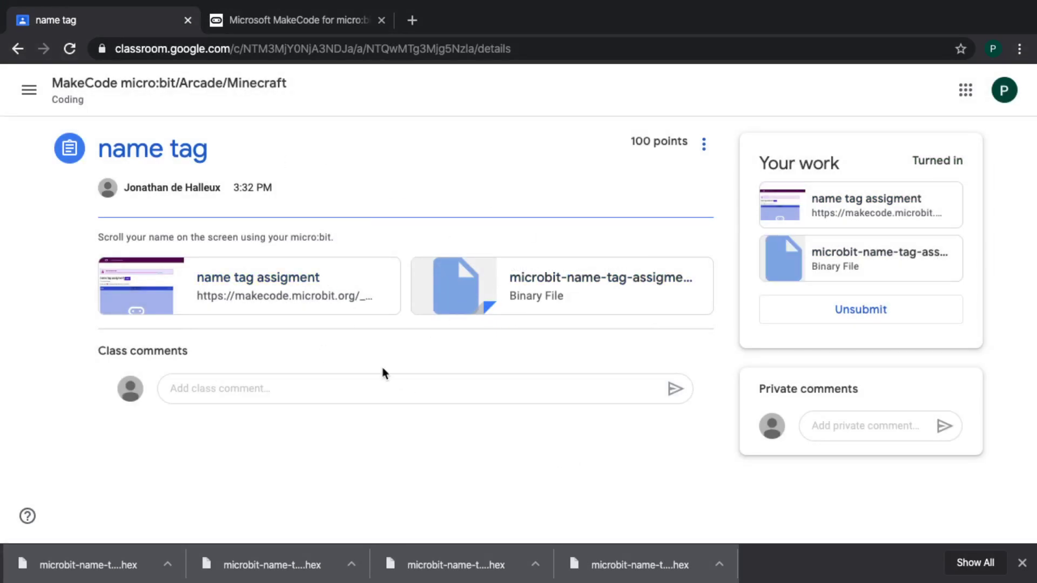
Step: Switch to the teacher's Google Classroom and open the student's turned-in work for the name tag assignment
key(ctrl+Left)
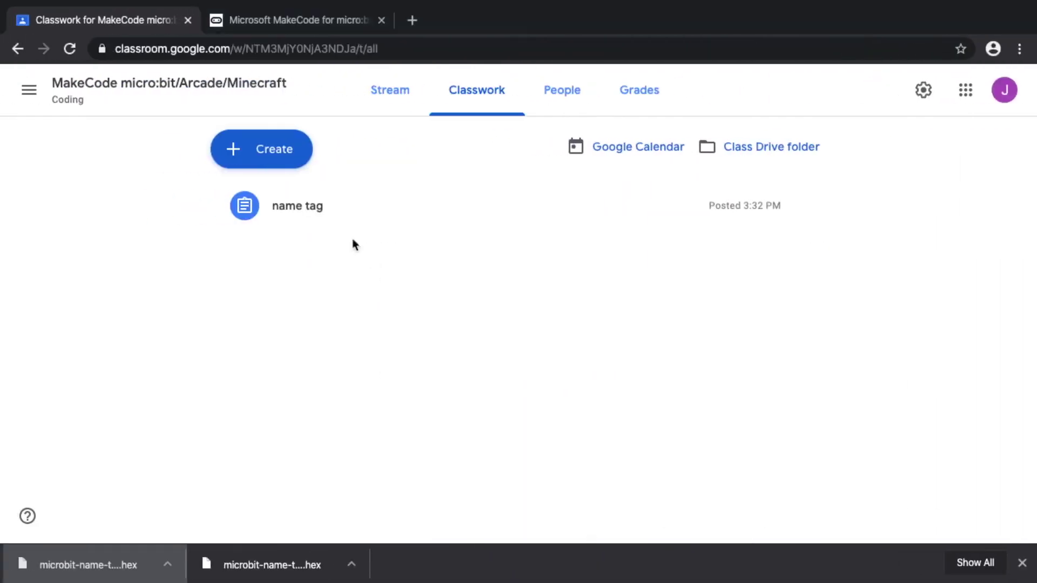
click(290, 214)
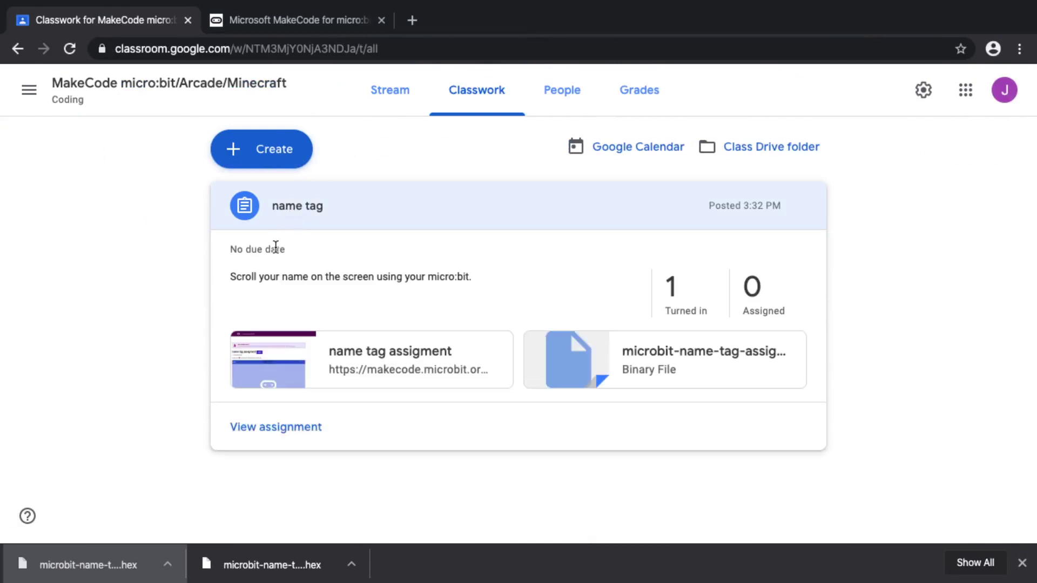
click(670, 291)
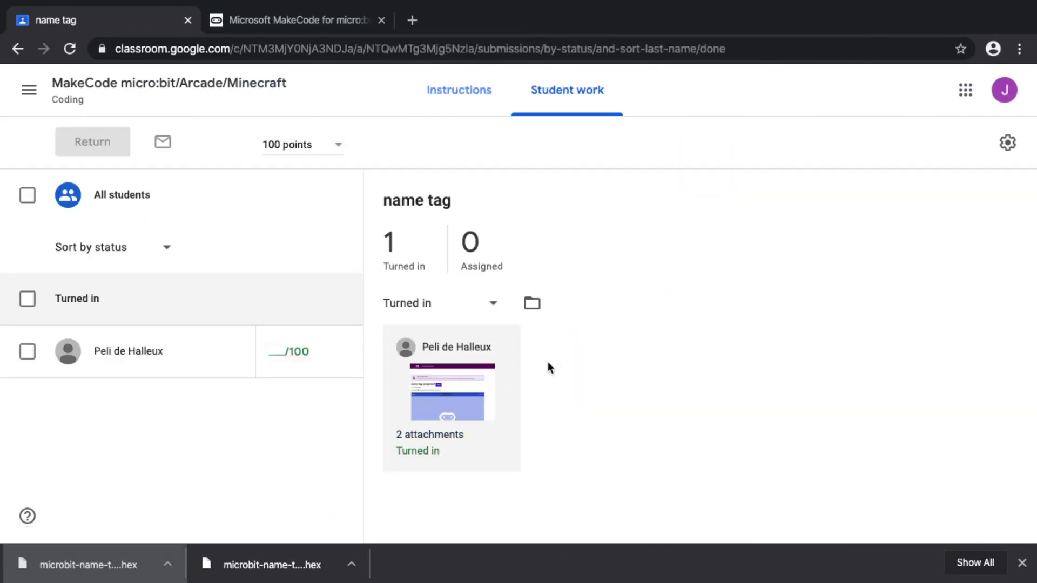
click(460, 367)
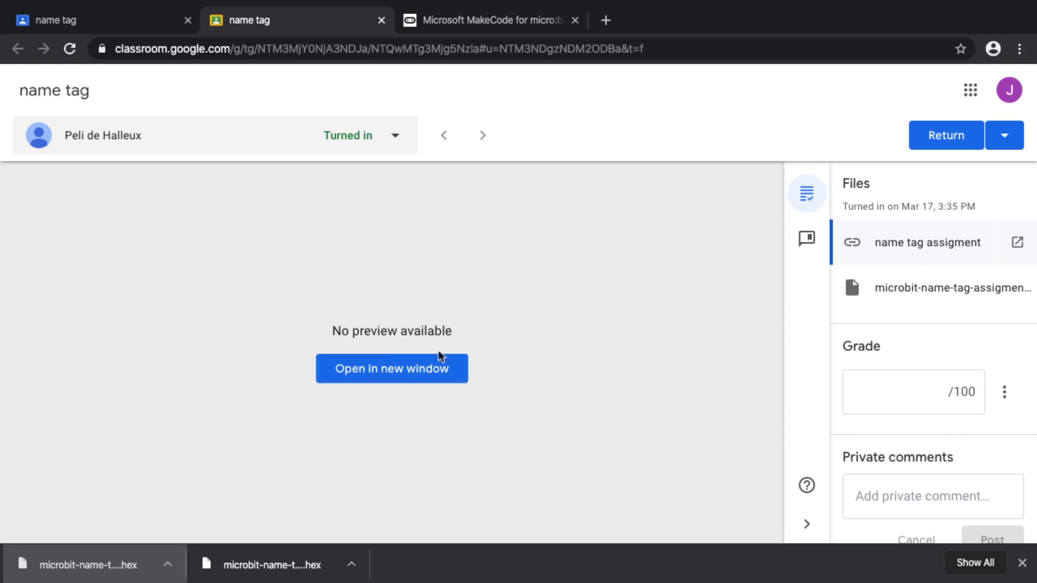
Step: Open the submitted name tag assigment project link in a new window and review its blocks
click(424, 366)
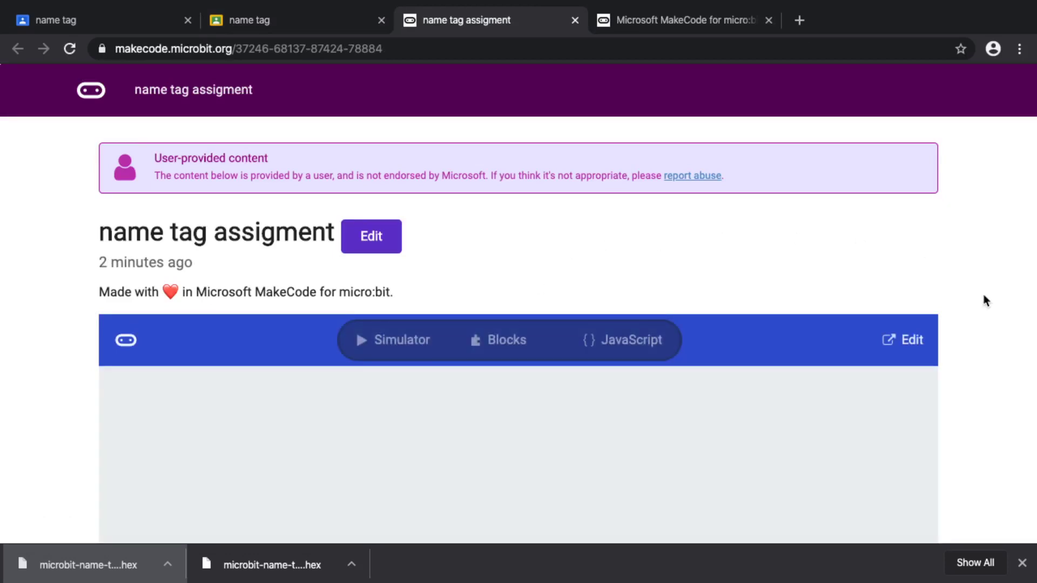
scroll(984, 296, down, 1)
scroll(984, 296, down, 5)
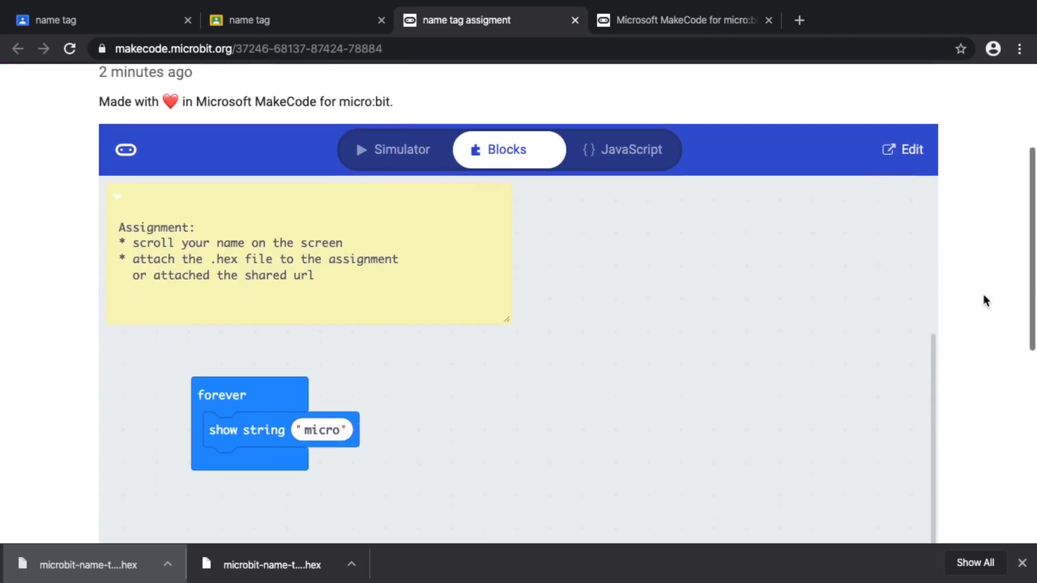
scroll(983, 300, up, 2)
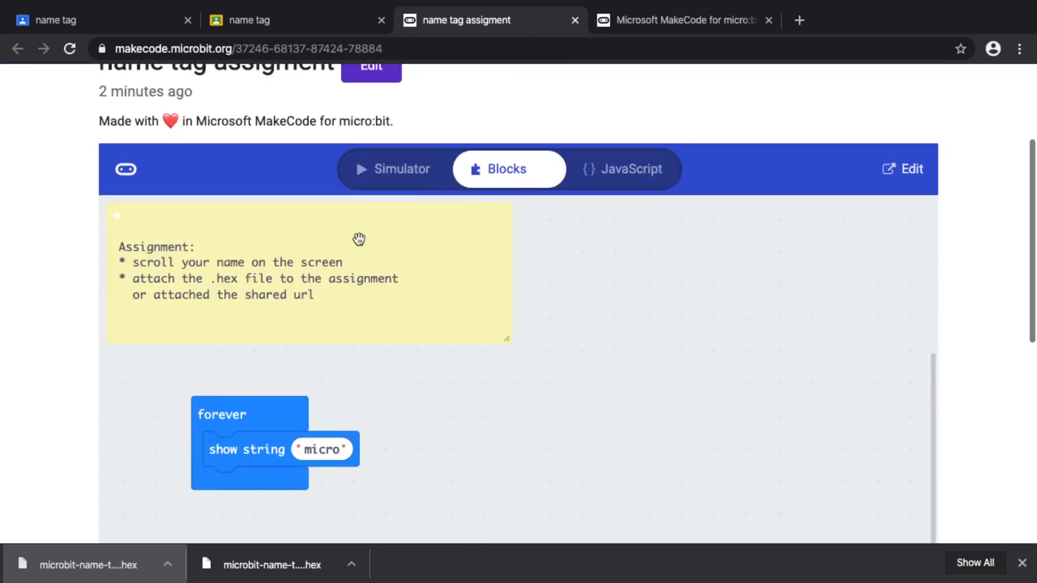
Step: Run the submitted project in the simulator and examine its JavaScript code
click(380, 159)
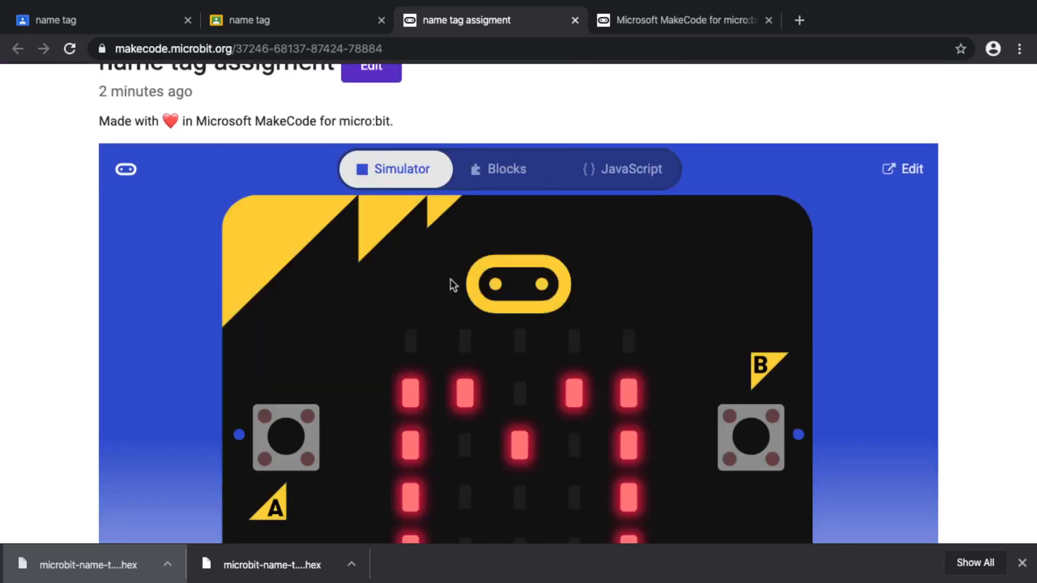
scroll(507, 322, down, 3)
scroll(506, 322, up, 3)
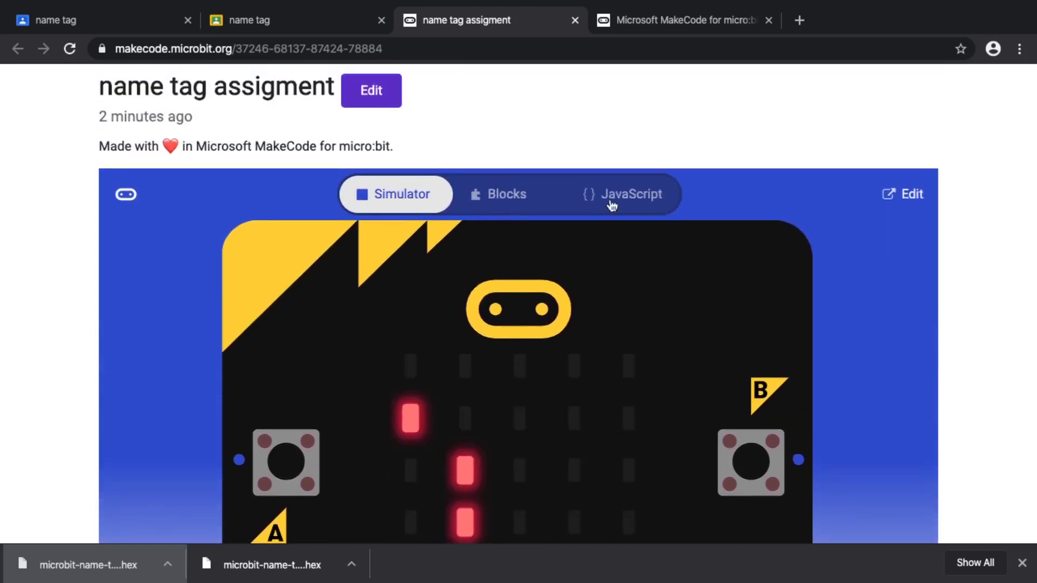
click(635, 203)
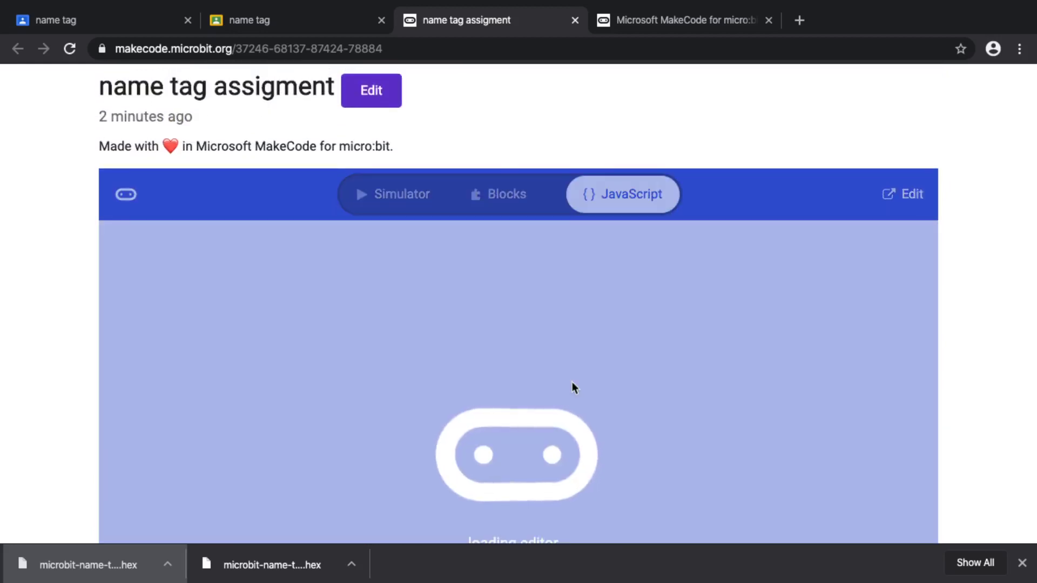
scroll(571, 382, down, 2)
scroll(572, 382, up, 2)
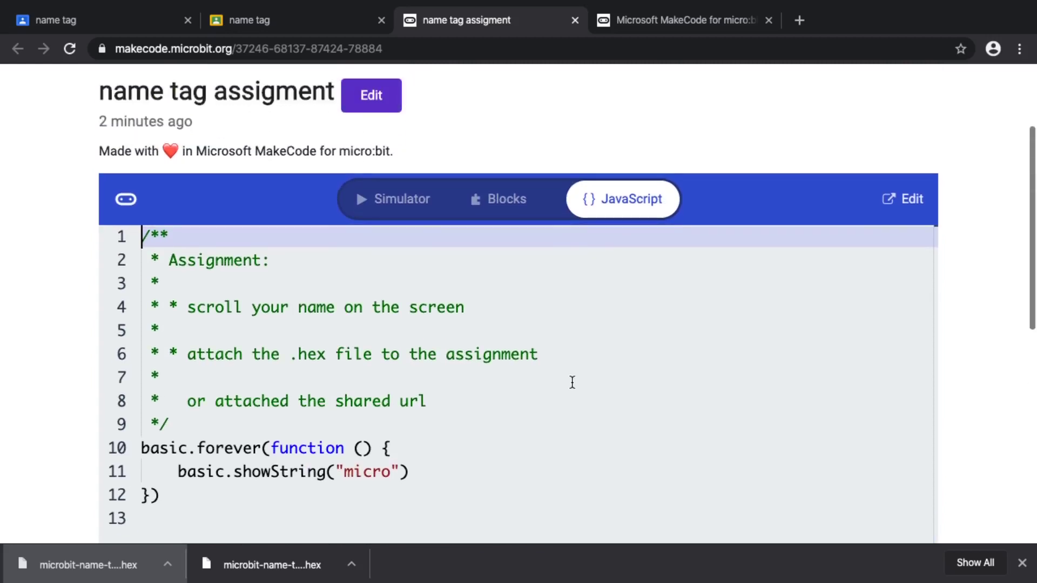
Step: Open the submitted project in the editor, add the comment "is that your name?" beside the forever block and save it
scroll(477, 213, up, 3)
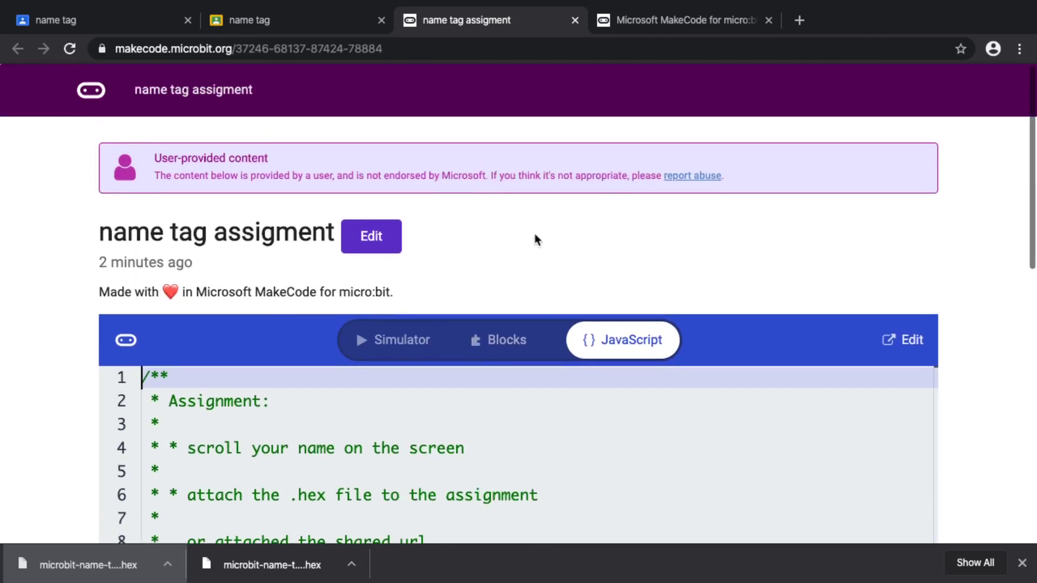
click(391, 242)
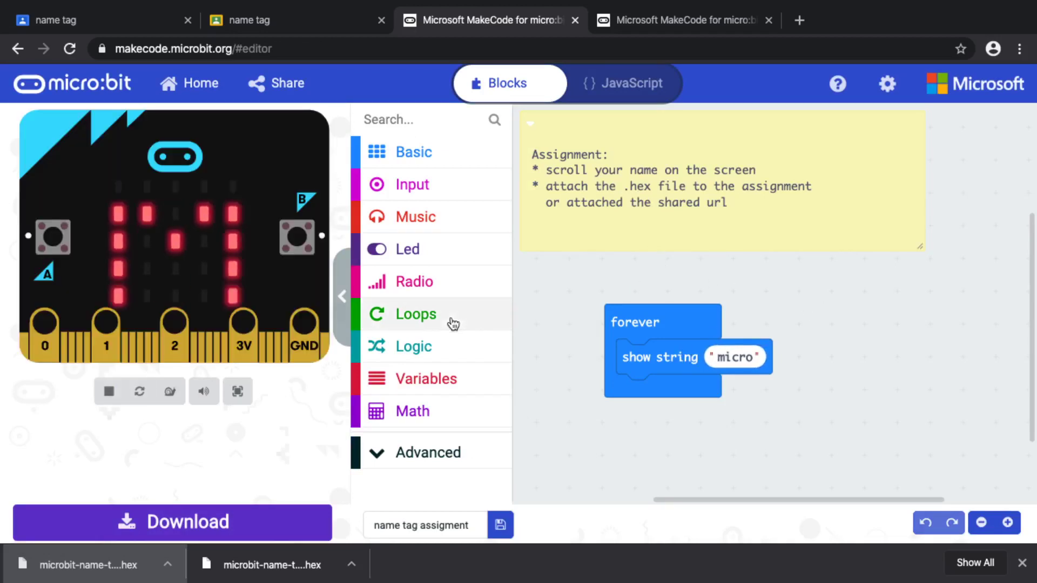
right_click(779, 305)
click(805, 315)
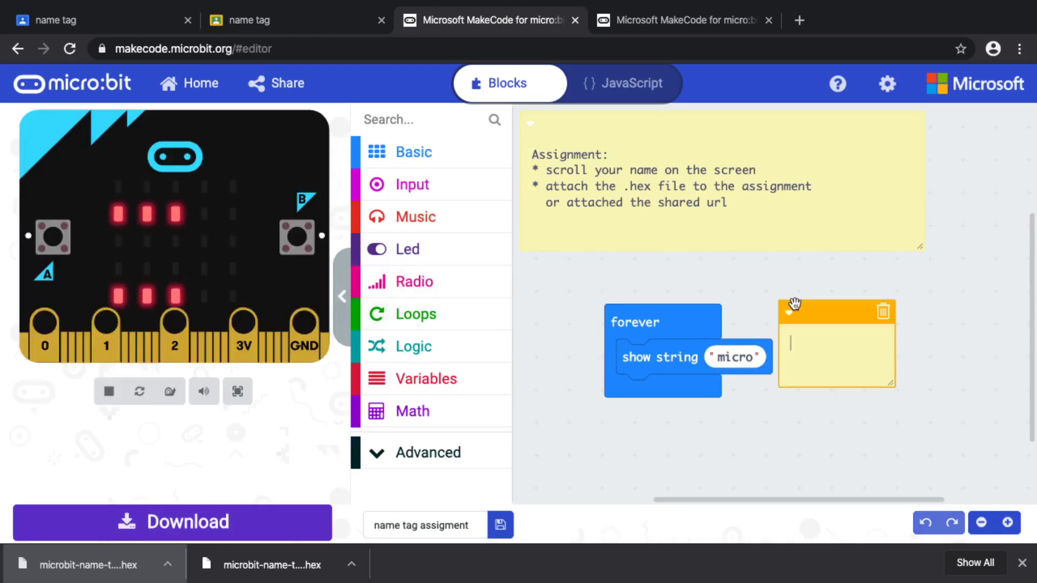
text(is that you)
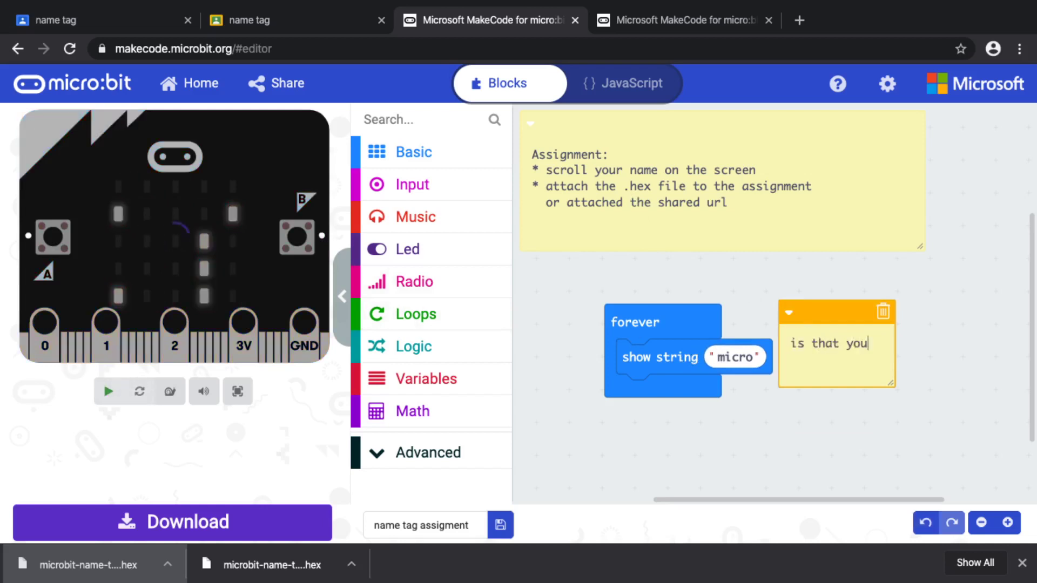
text(r name?)
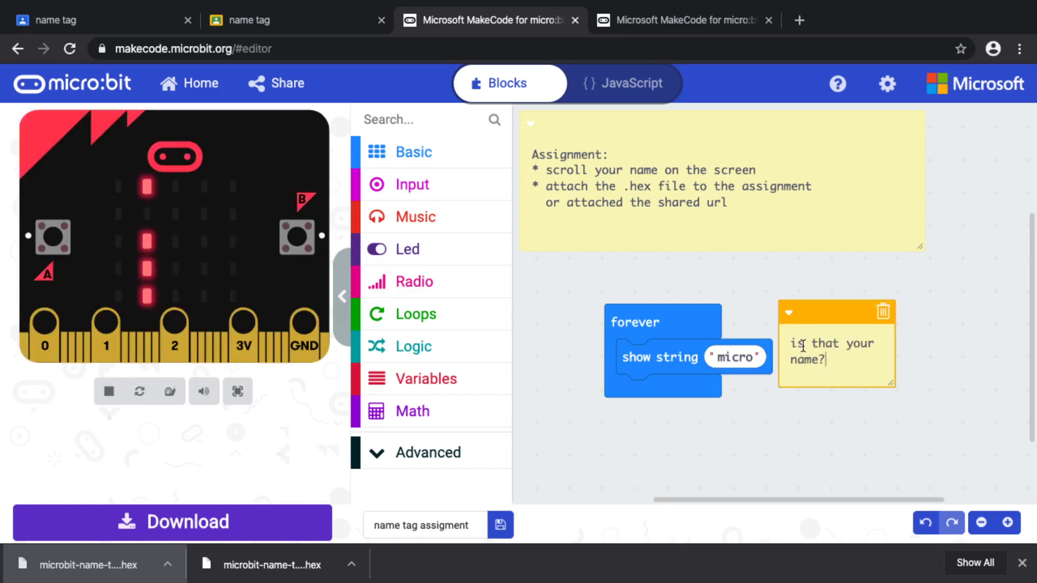
click(891, 448)
click(495, 528)
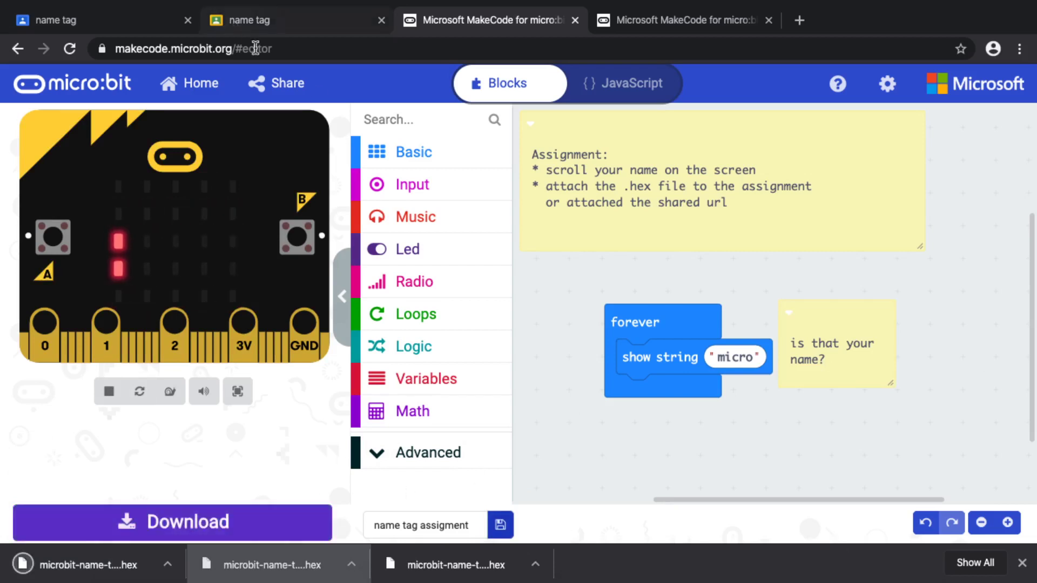
Step: Publish the commented project under the name "name tag assigment" and copy its share link
click(278, 82)
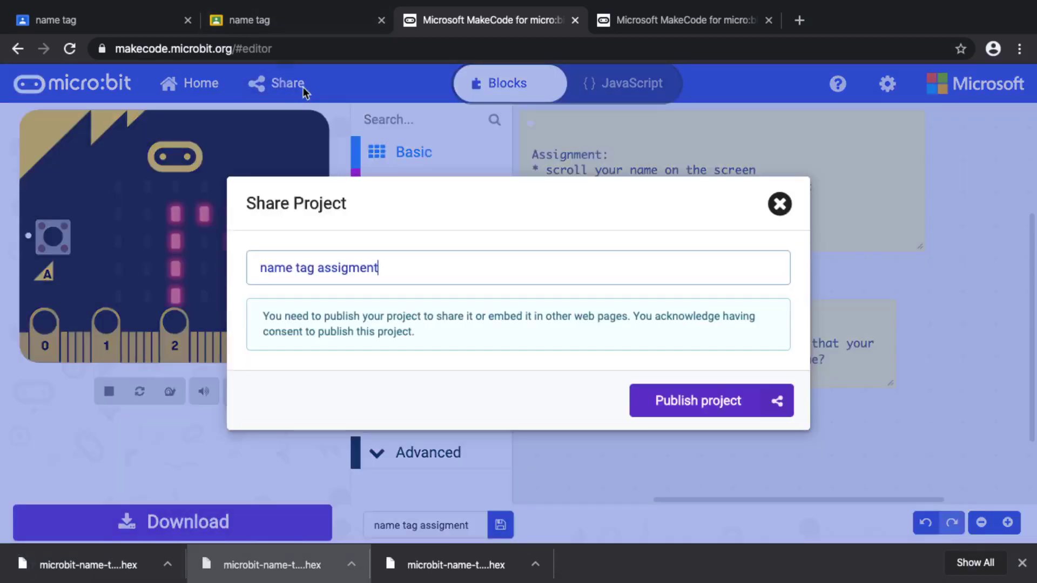
click(725, 400)
click(727, 322)
key(ctrl+c)
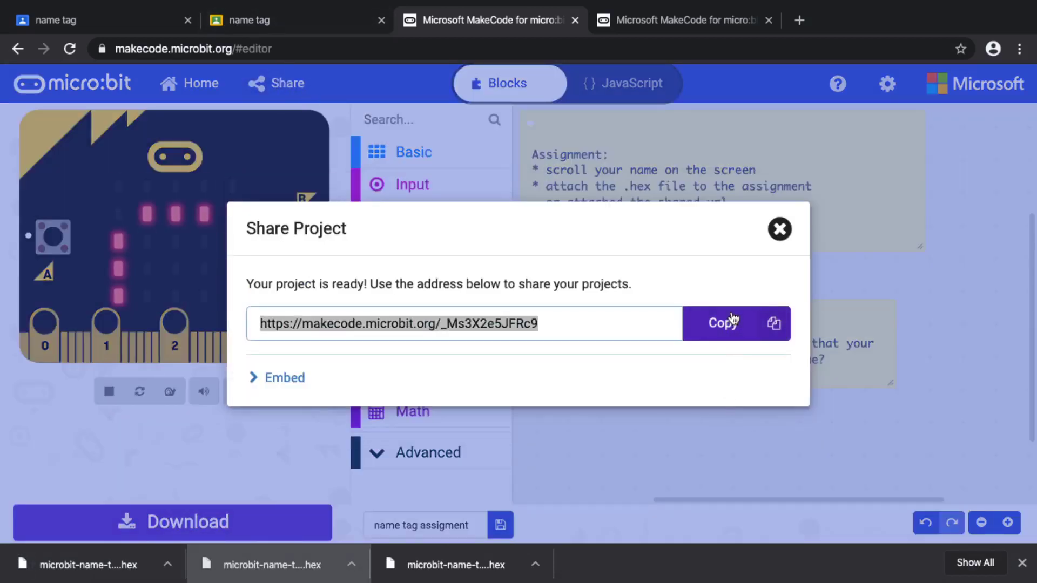
Step: Switch to the teacher's Google Classroom and post the private comment "See my comments" followed by the copied project link on the student's work
click(289, 22)
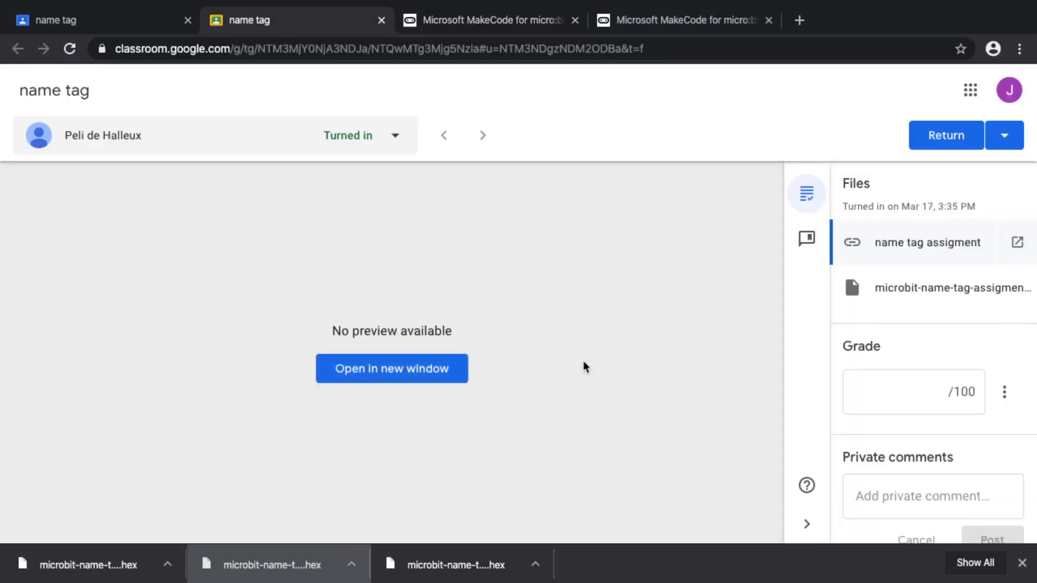
scroll(900, 379, down, 1)
click(899, 449)
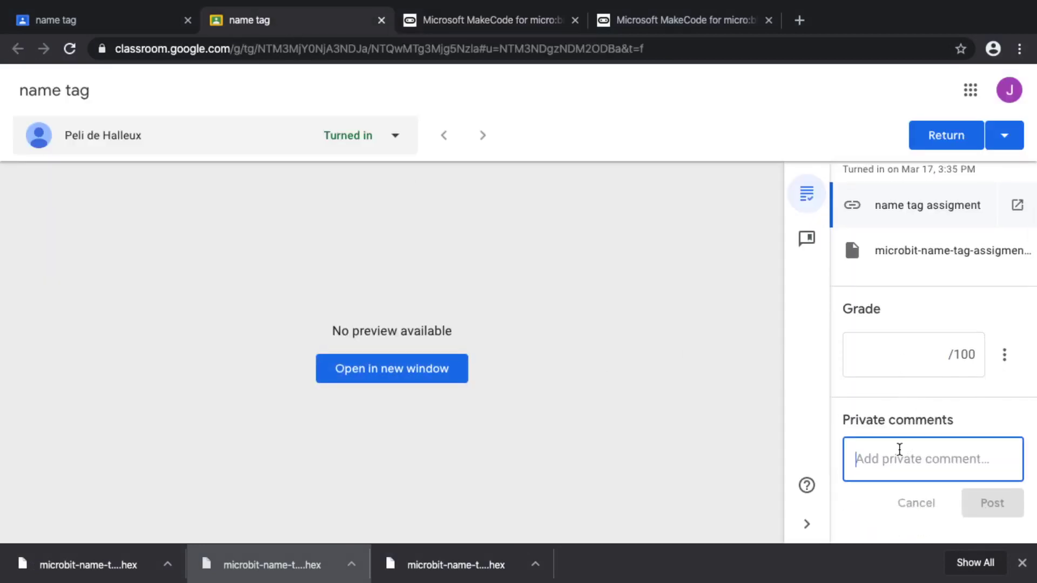
text(See my comments)
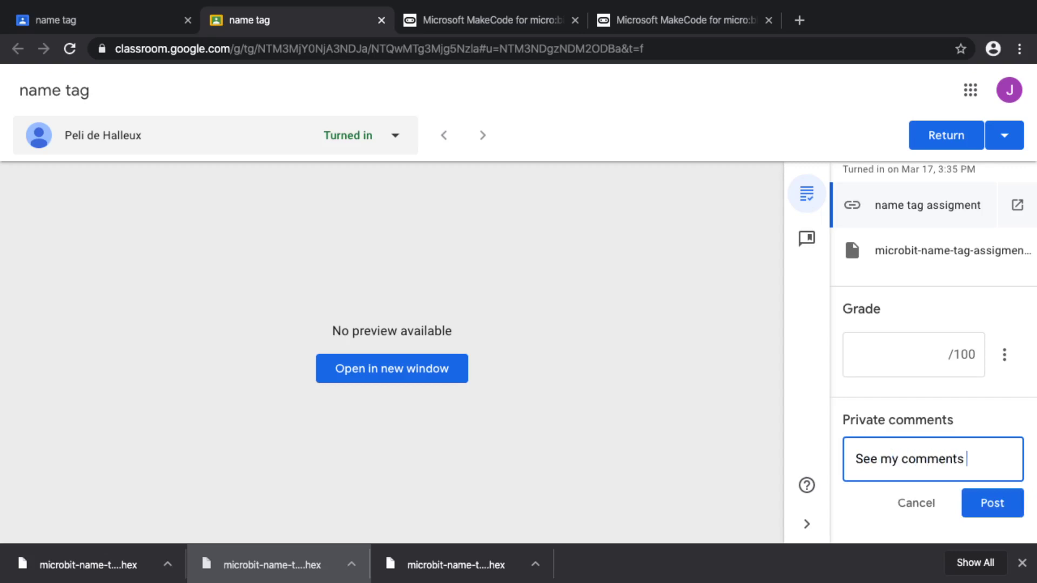
key(ctrl+v)
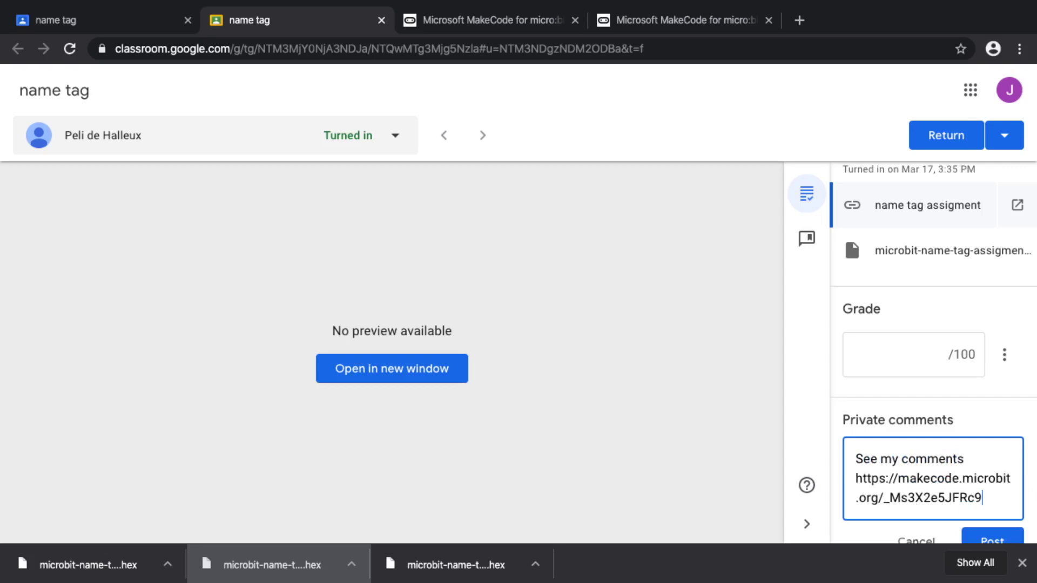
scroll(994, 540, down, 1)
click(990, 531)
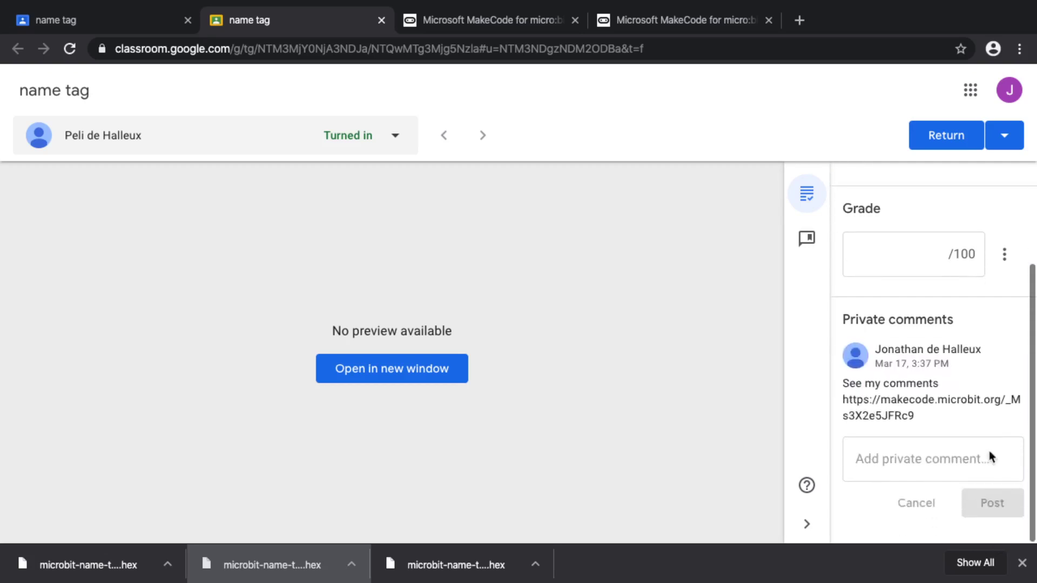
Step: Open the student's attached "microbit-name-tag-assigment (2).hex" file and download it
scroll(969, 396, up, 1)
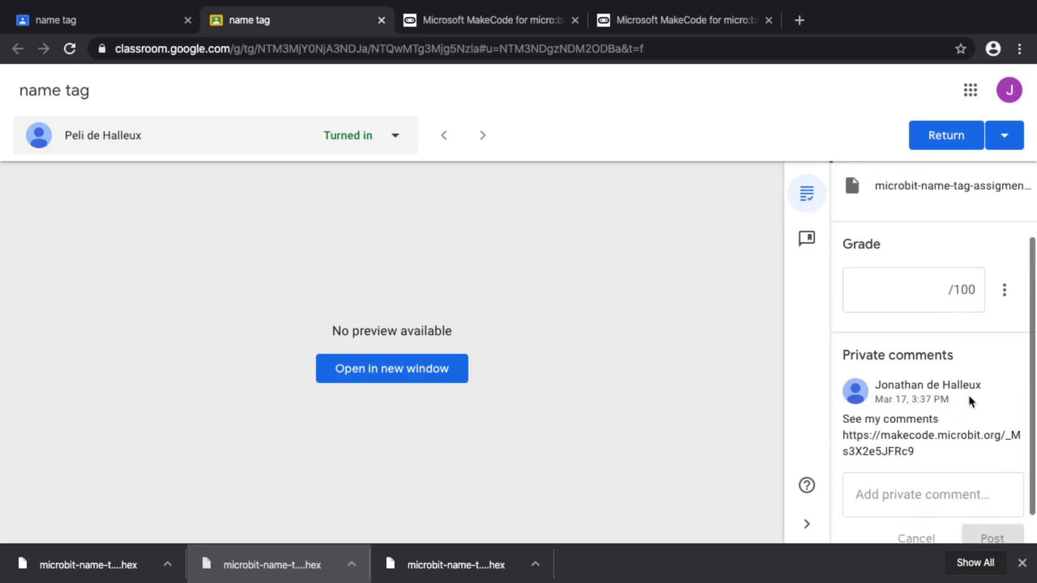
scroll(879, 225, up, 2)
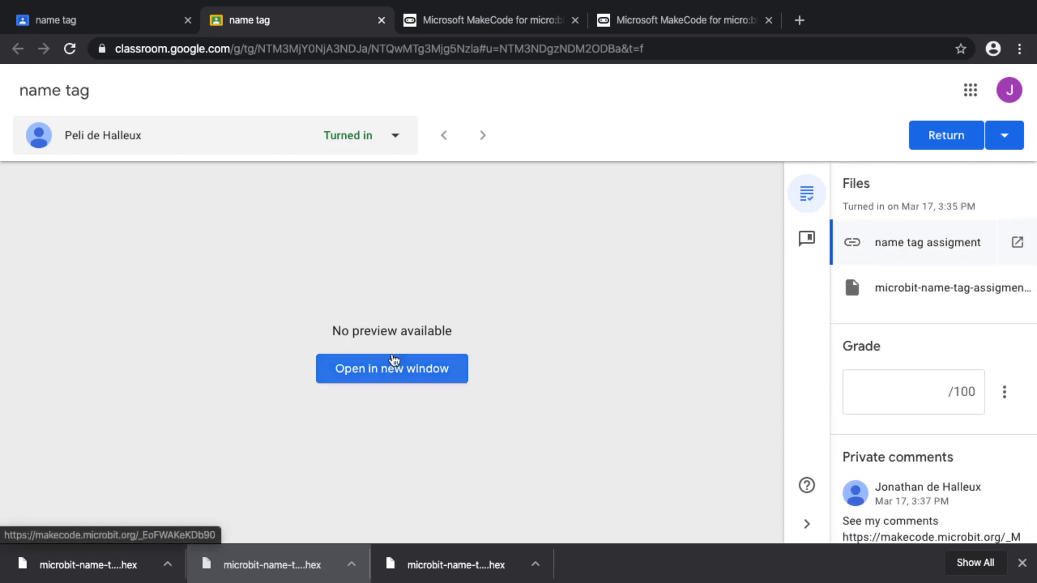
click(921, 286)
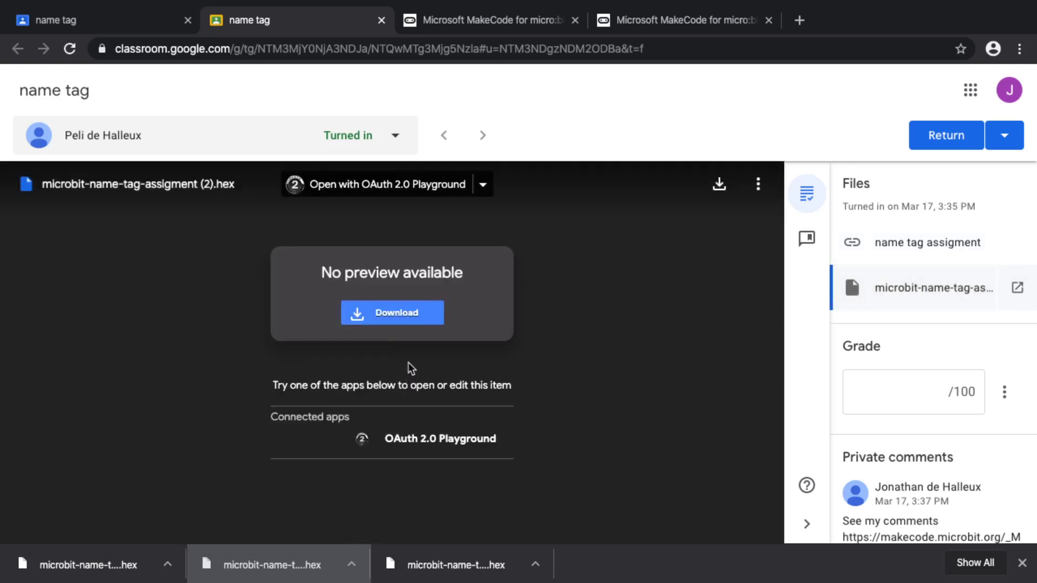
click(416, 317)
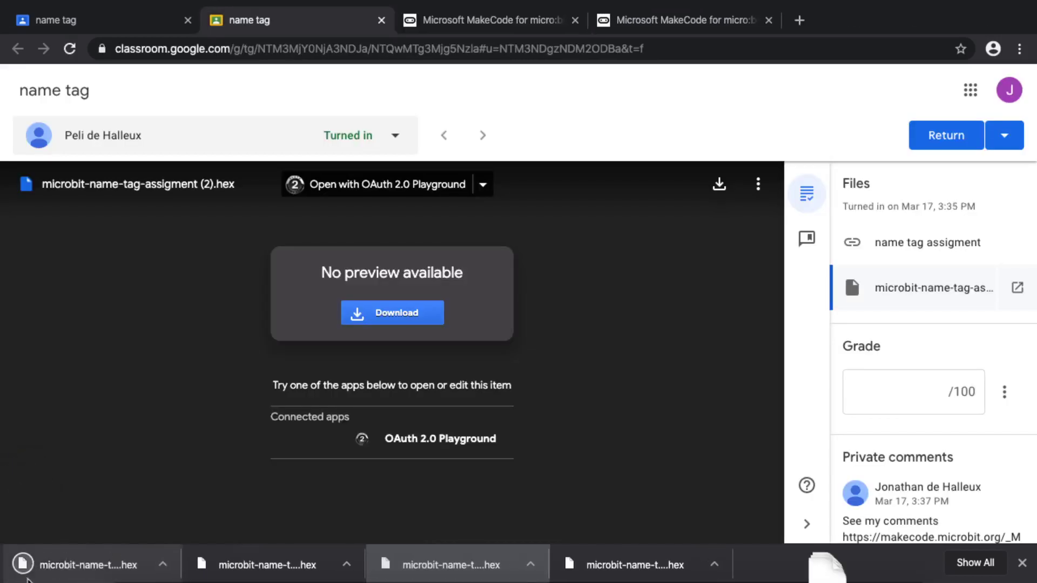
Step: Switch to the MakeCode editor, dismiss the share dialog, import the downloaded student .hex file, and return to the submission in Google Classroom
click(455, 28)
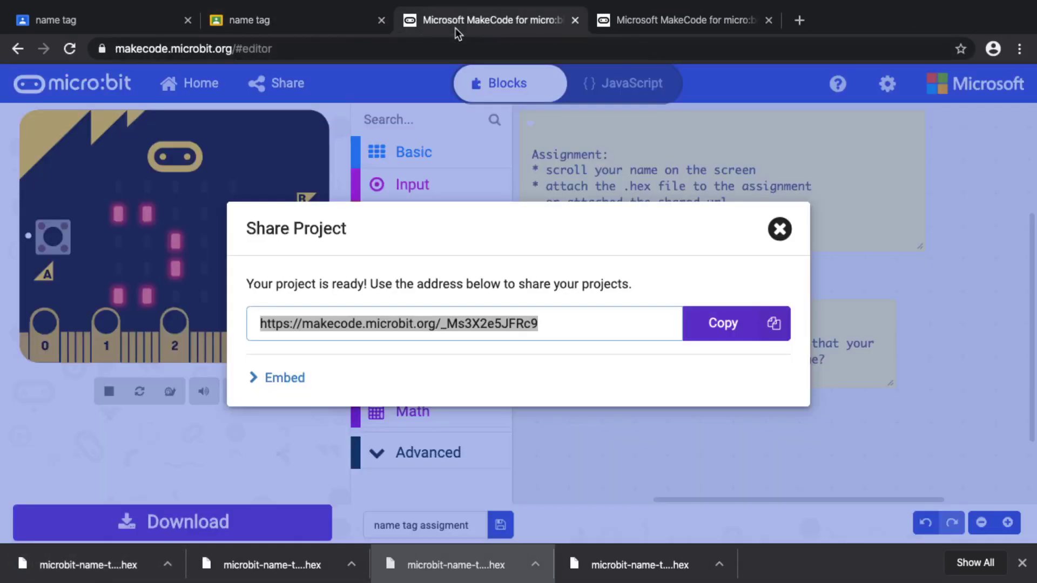
click(780, 228)
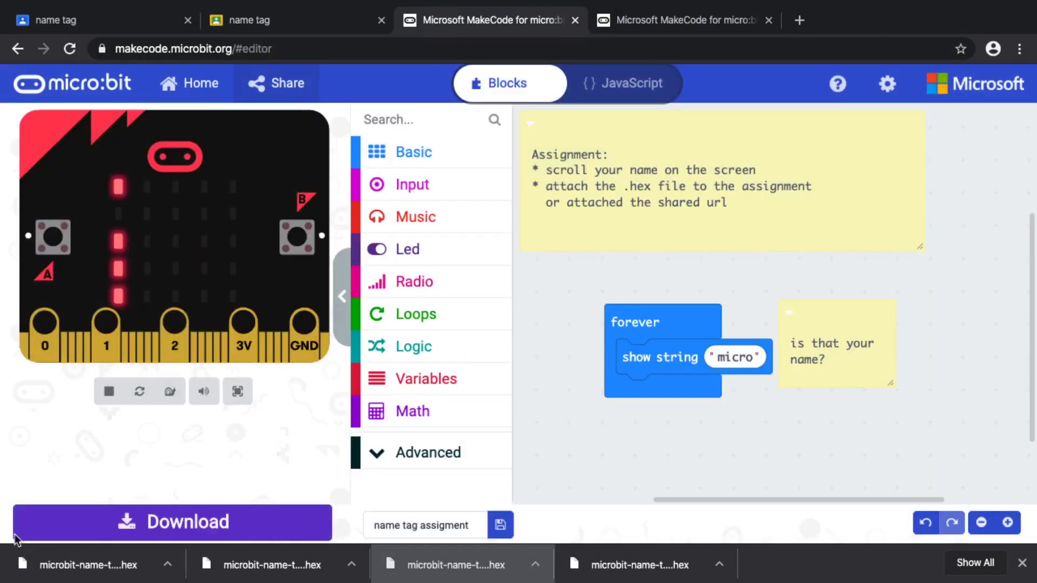
drag(86, 565, 549, 337)
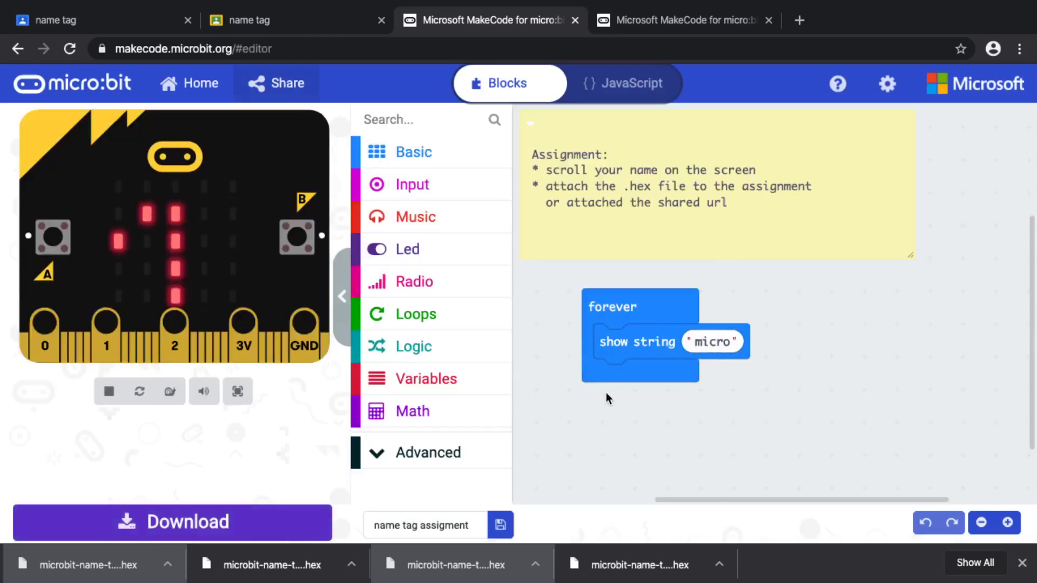
click(263, 24)
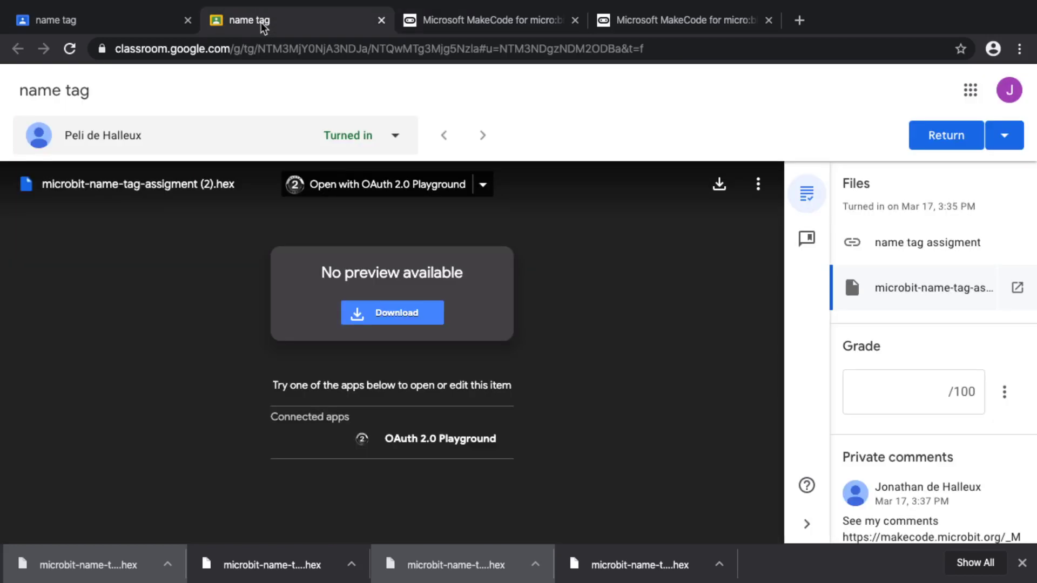